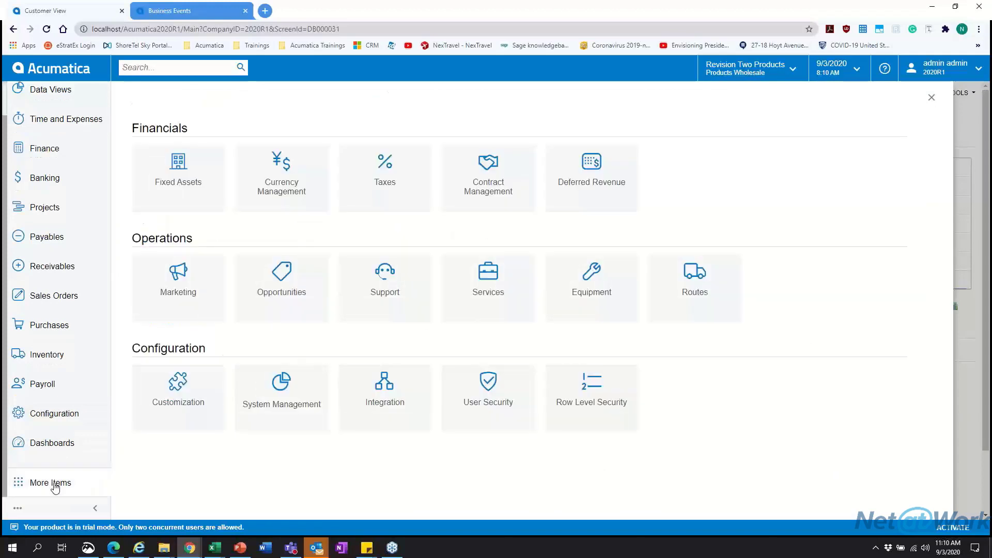
Step: Open the Business Events list from the full set of System Management screens
left_click(264, 407)
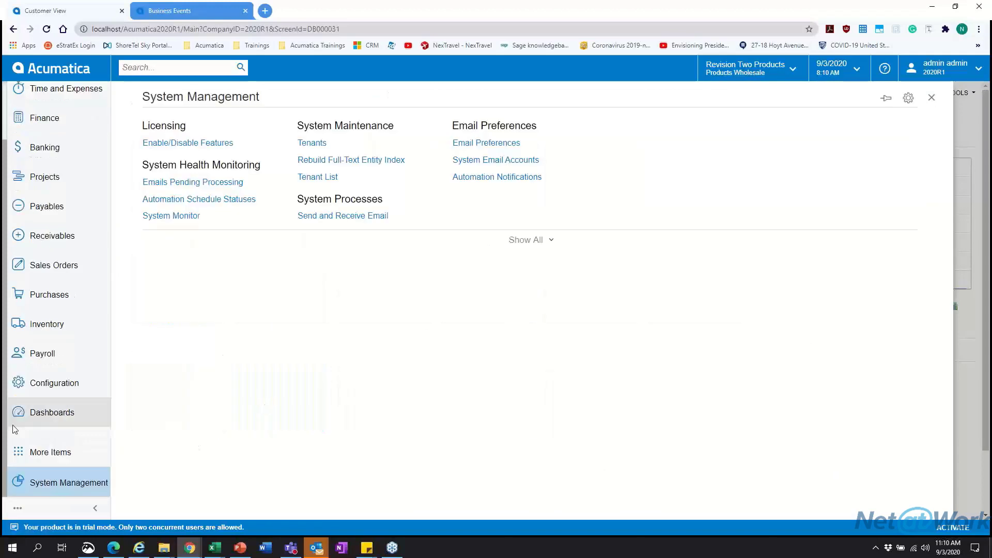
left_click(523, 241)
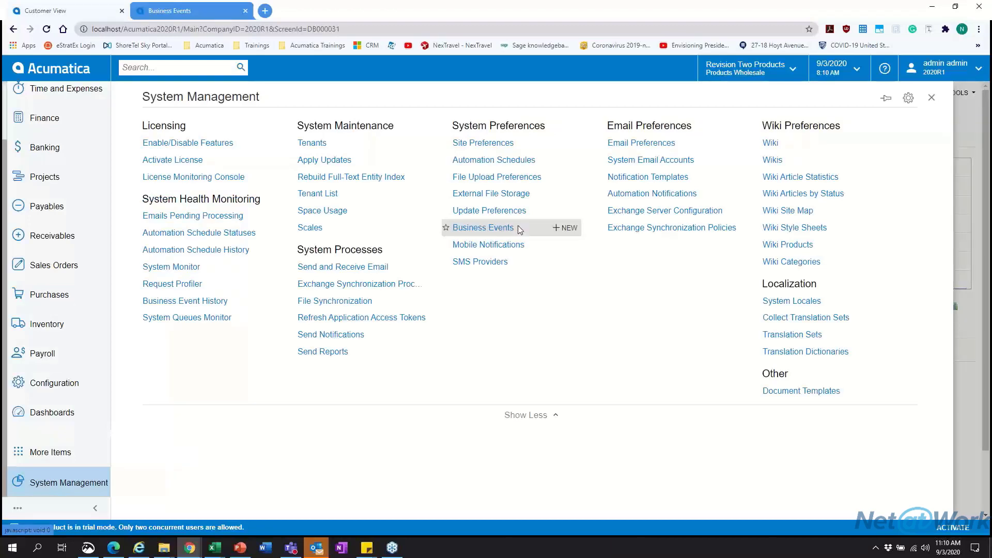
left_click(519, 229)
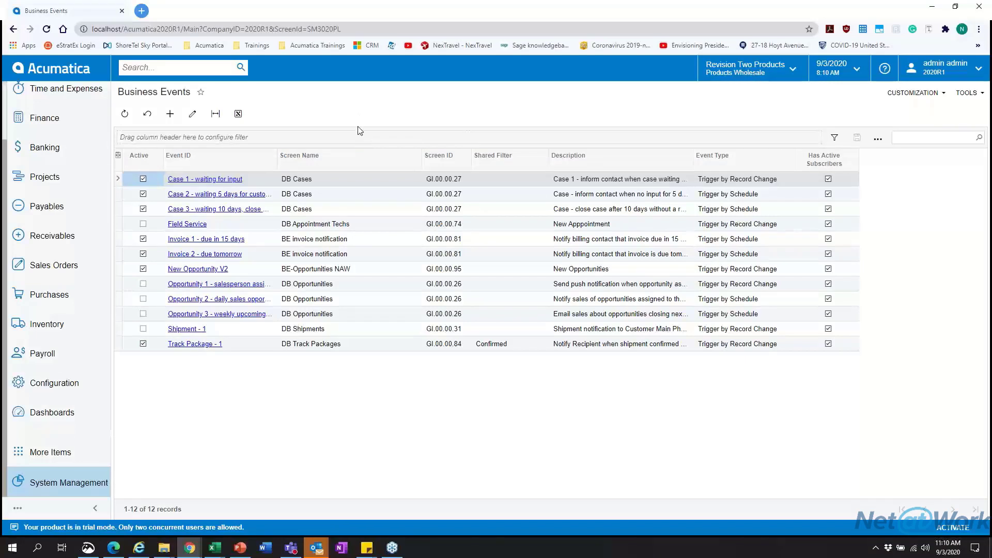
Step: Check the product version and build information, and close the About Acumatica window
left_click(959, 98)
left_click(937, 204)
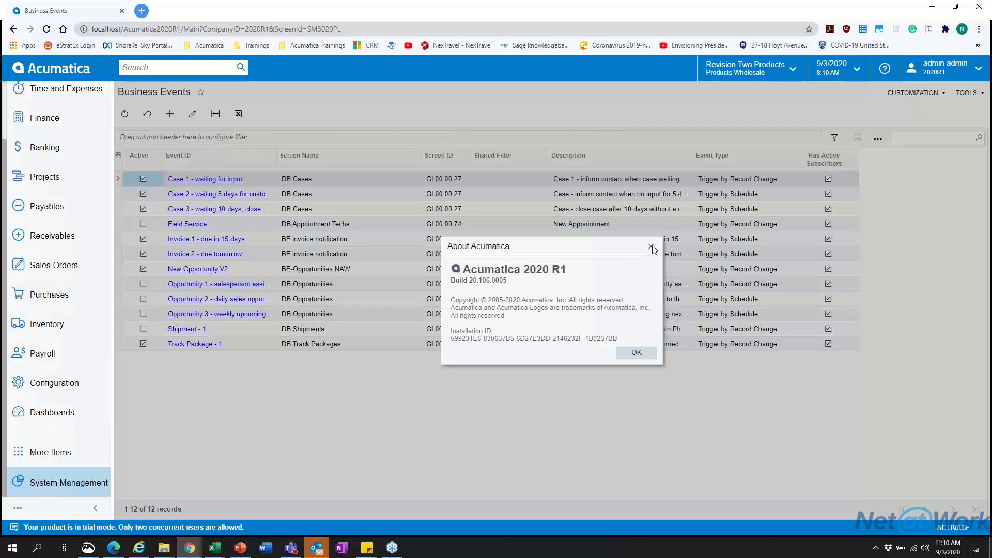
left_click(650, 247)
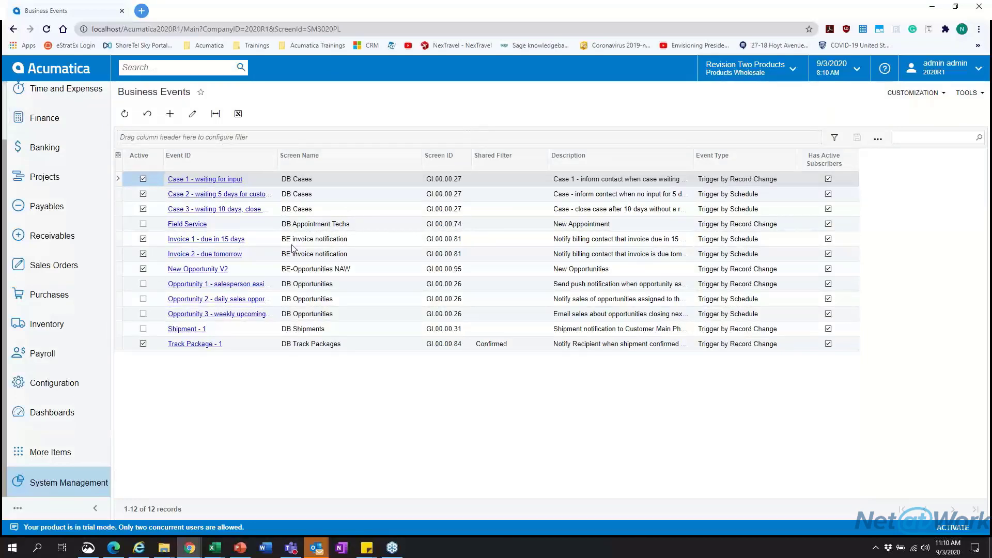
Step: Open the New Opportunity V2 business event and view its underlying inquiry screen, BE-Opportunities NAW
scroll(67, 282, "up", 1)
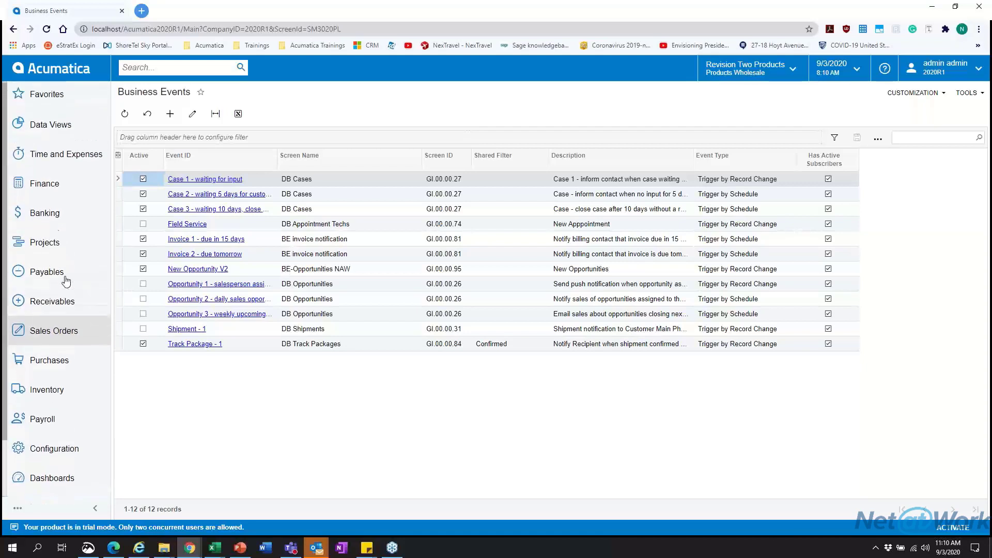
left_click(192, 271)
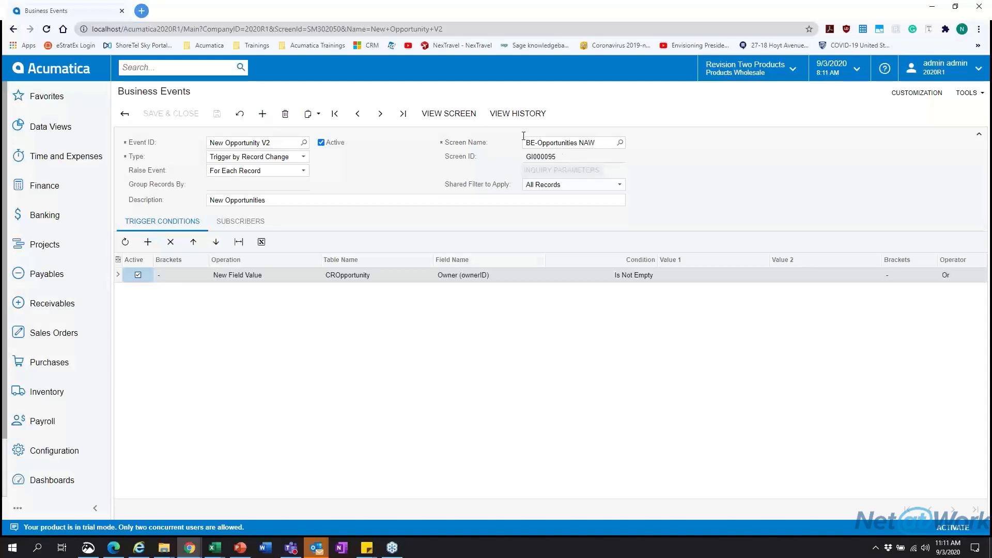
left_click(448, 113)
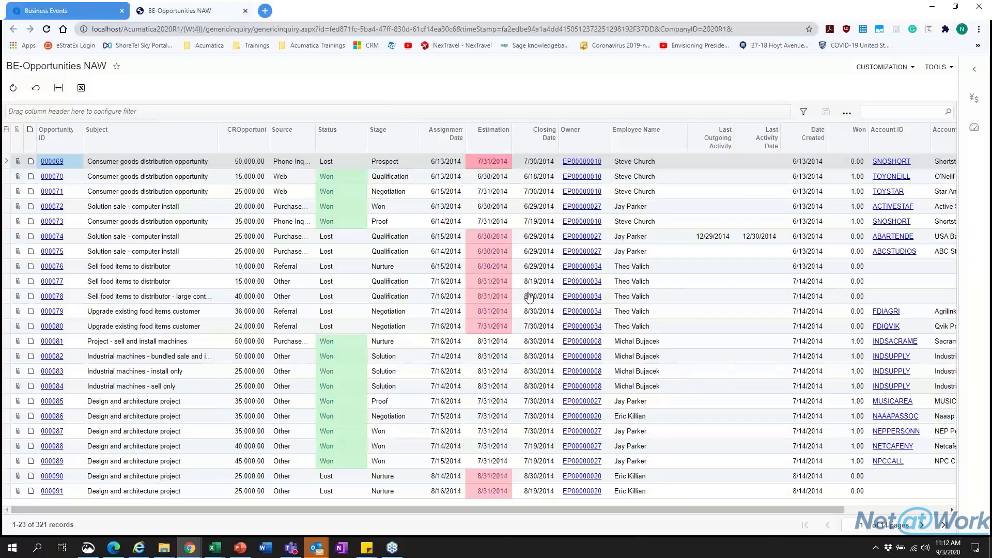
Step: Add the Employee Email column to the BE-Opportunities NAW results and check the last columns of the grid
left_click_drag(615, 511, 783, 503)
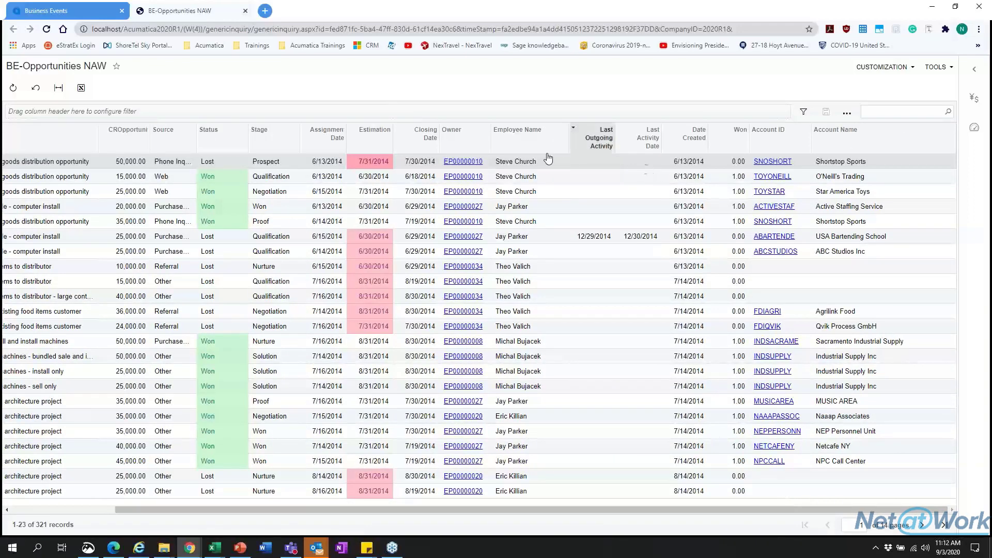
scroll(298, 280, "left", 3)
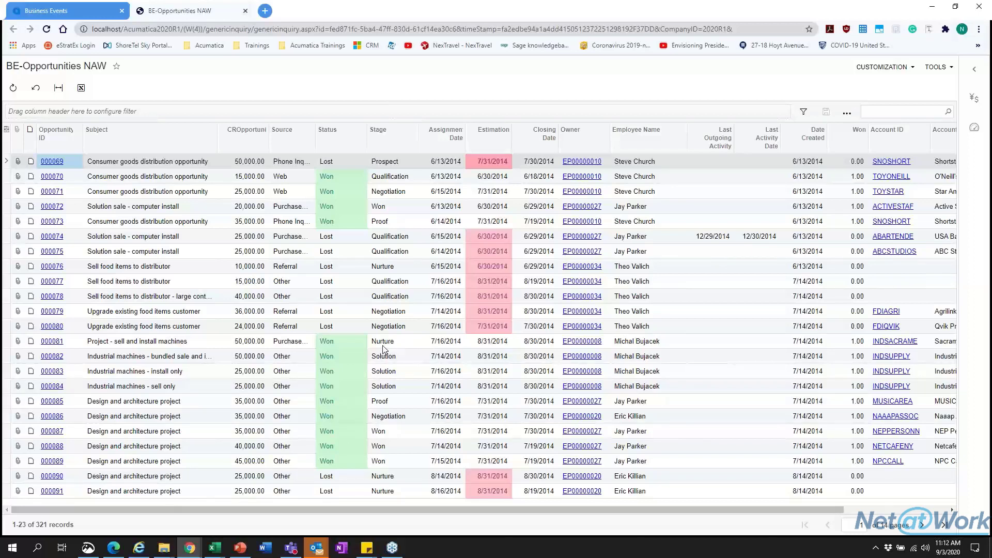
left_click(5, 131)
left_click(425, 236)
left_click(484, 258)
left_click(601, 409)
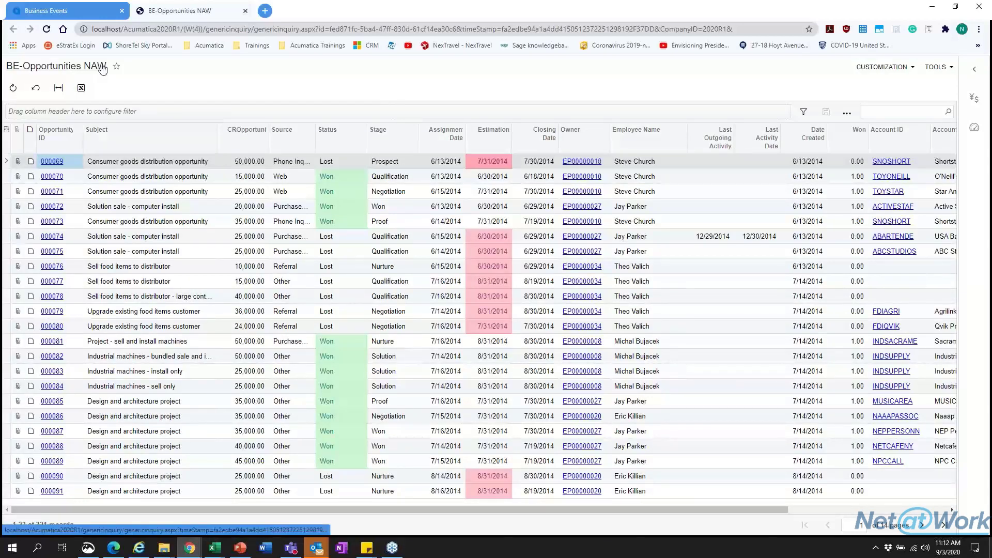
scroll(303, 282, "right", 5)
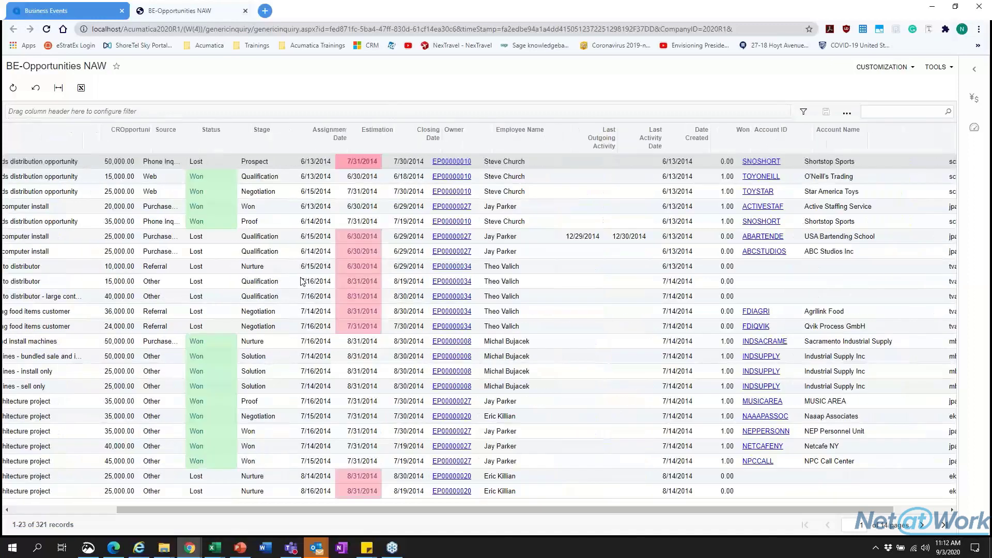
scroll(302, 282, "right", 3)
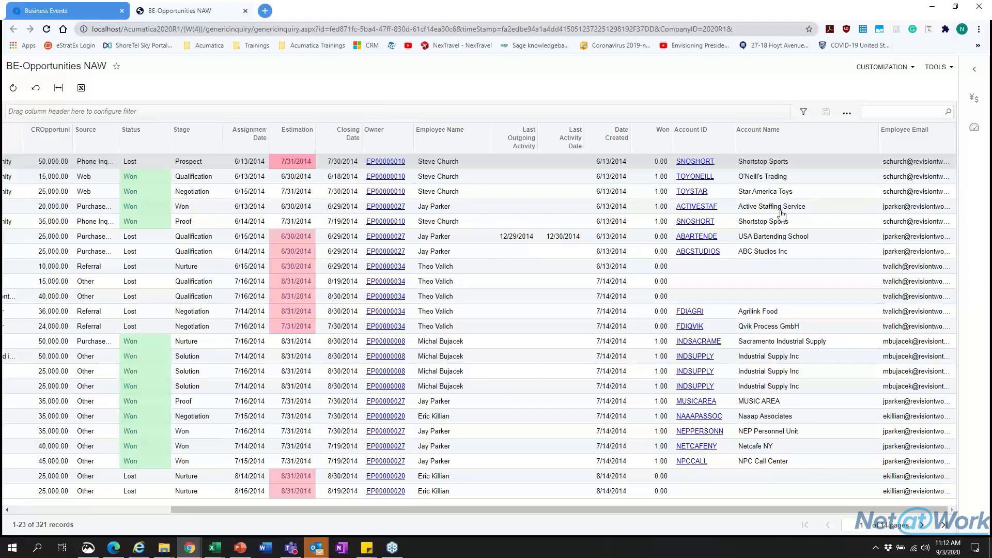
Step: Examine the full employee email address on the first opportunity in the grid
scroll(779, 217, "left", 7)
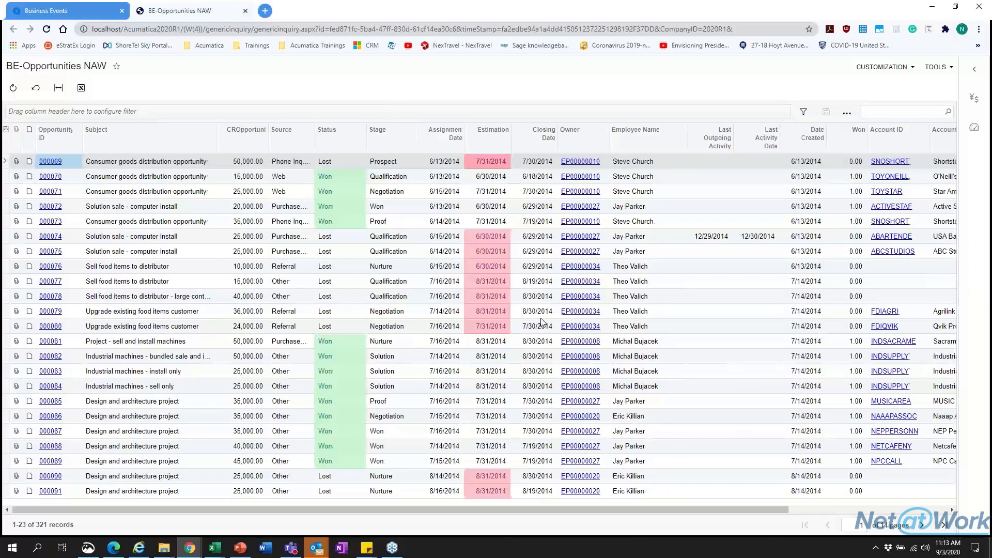
scroll(541, 322, "right", 4)
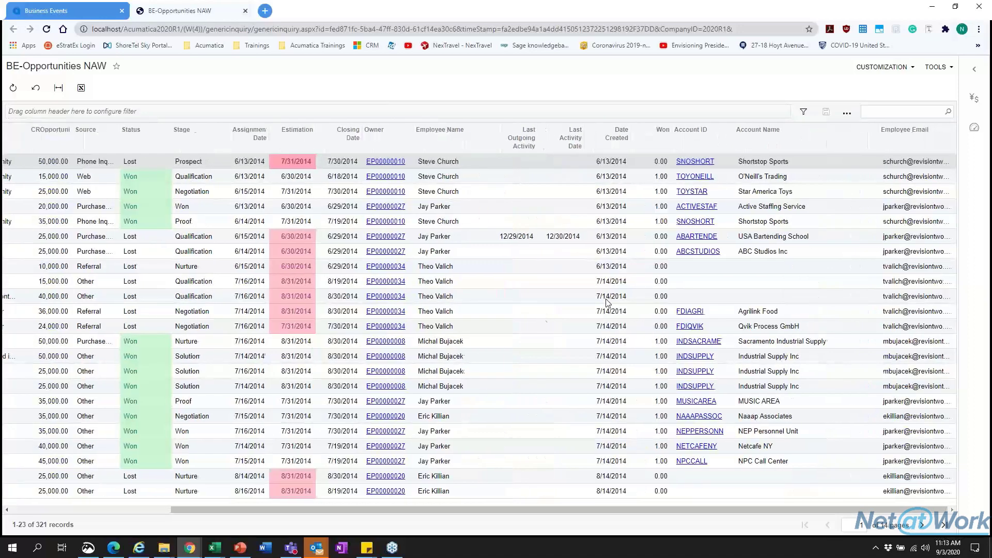
left_click(917, 162)
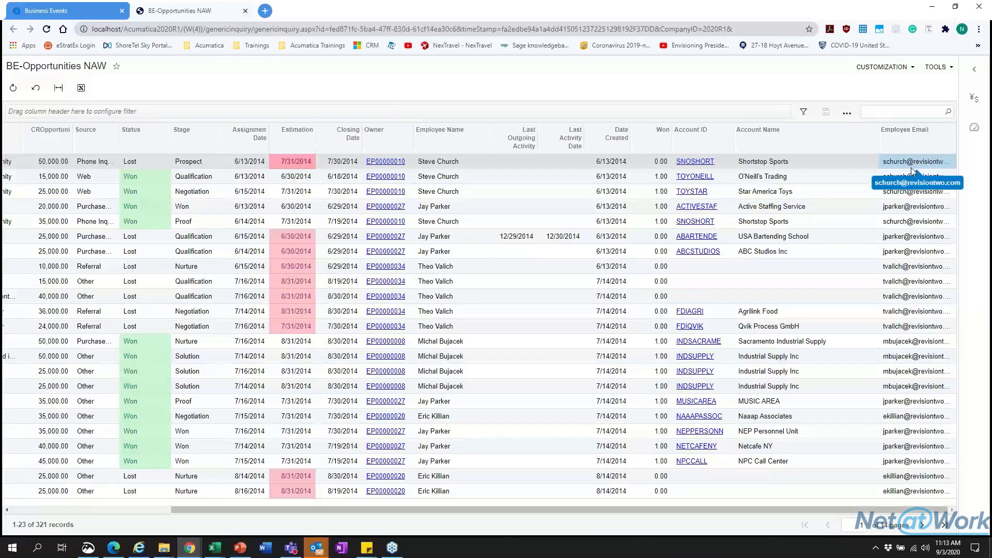
Step: Open the first opportunity in the list in its own window, and move and enlarge that window
scroll(910, 170, "left", 5)
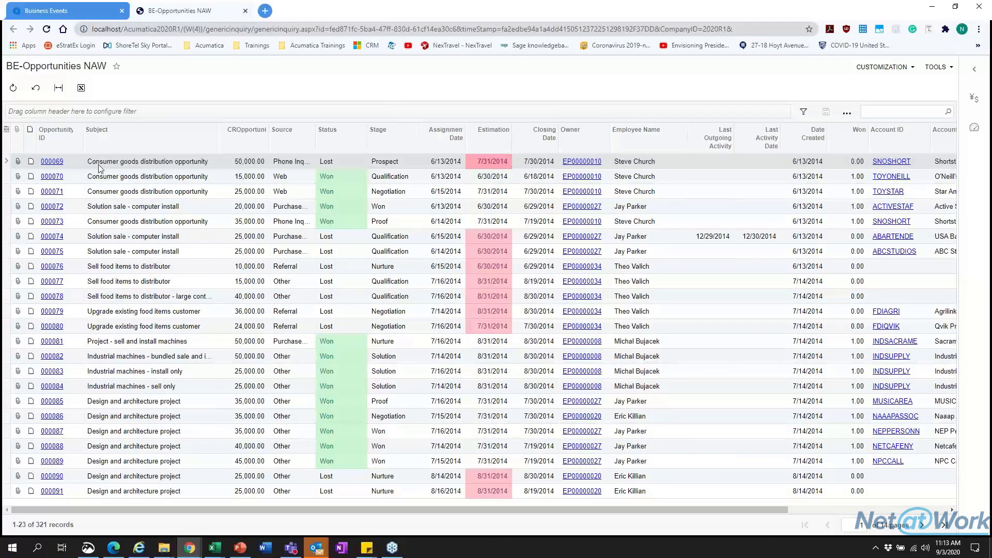
right_click(56, 164)
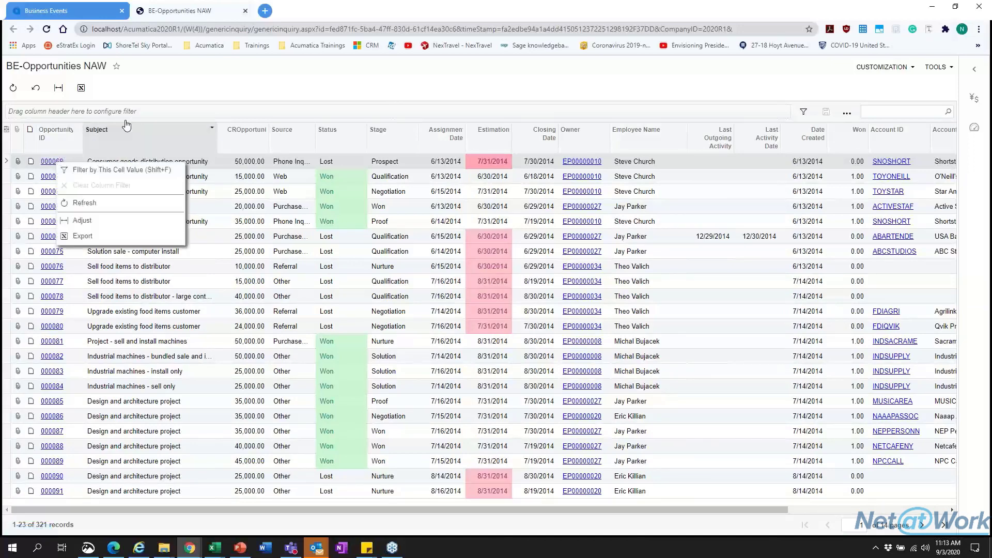
left_click(174, 86)
left_click(52, 165)
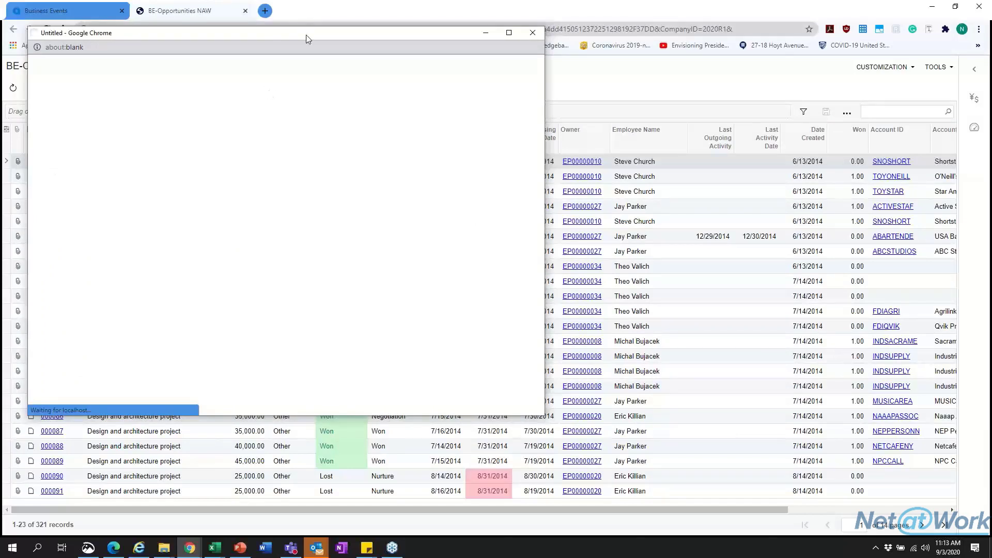
left_click_drag(330, 39, 446, 58)
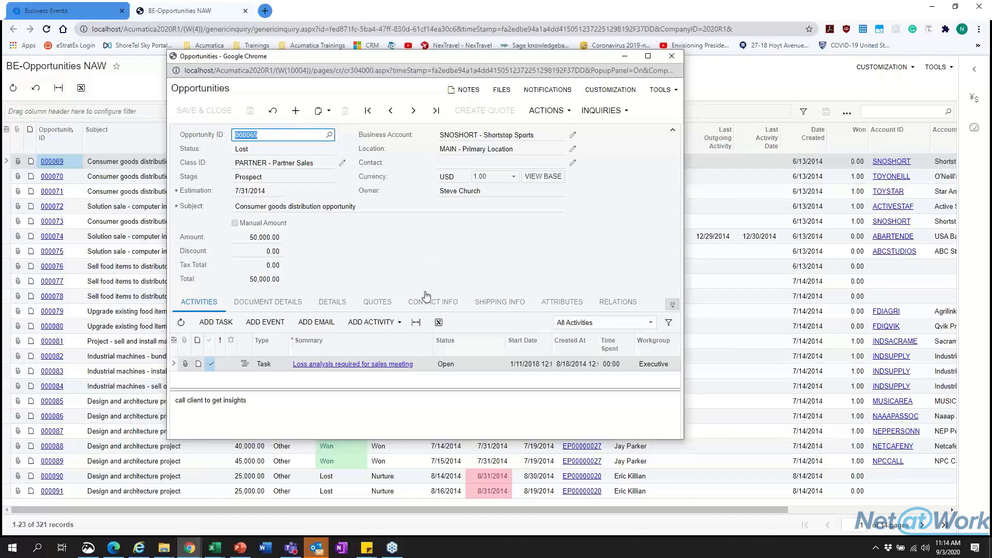
left_click_drag(683, 440, 921, 488)
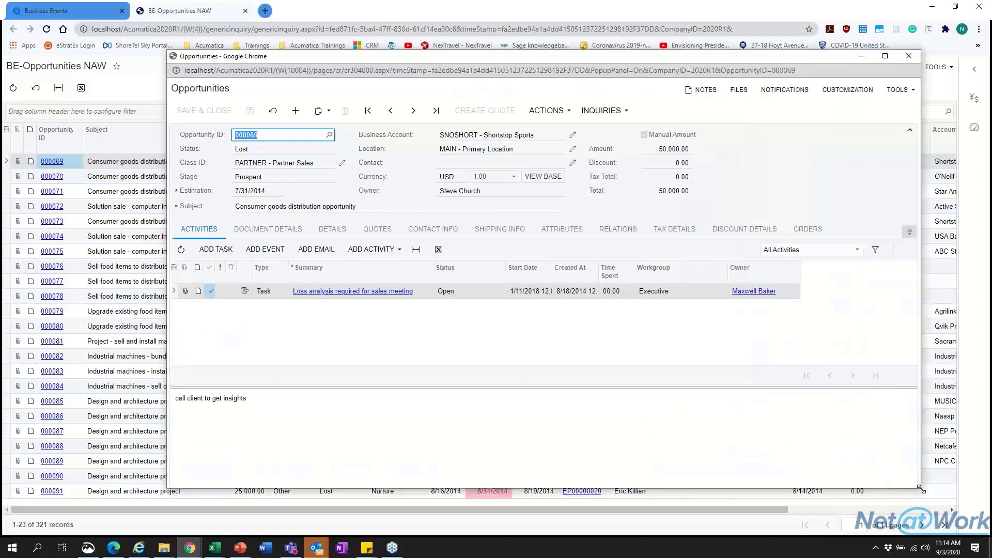
Step: Look through the opportunity's sections from Document Details, Quotes and Contact Info to Orders and Invoices
left_click(269, 232)
left_click(331, 231)
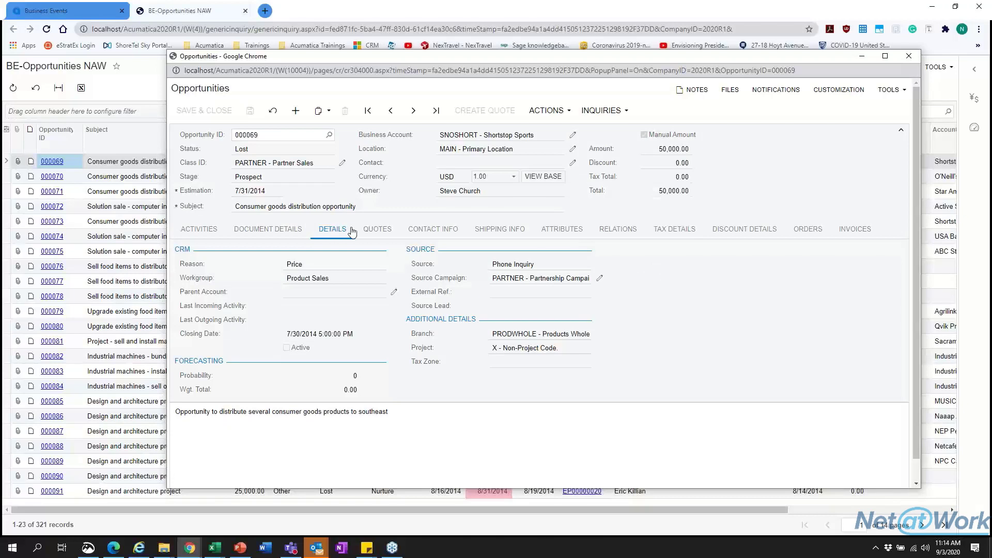
left_click(377, 230)
left_click(414, 231)
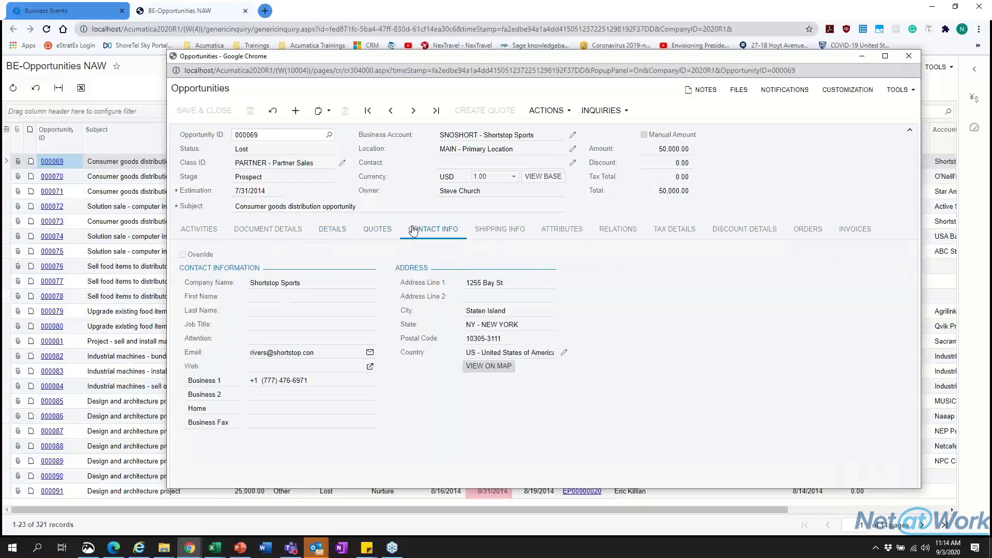
left_click(482, 230)
left_click(542, 231)
left_click(620, 229)
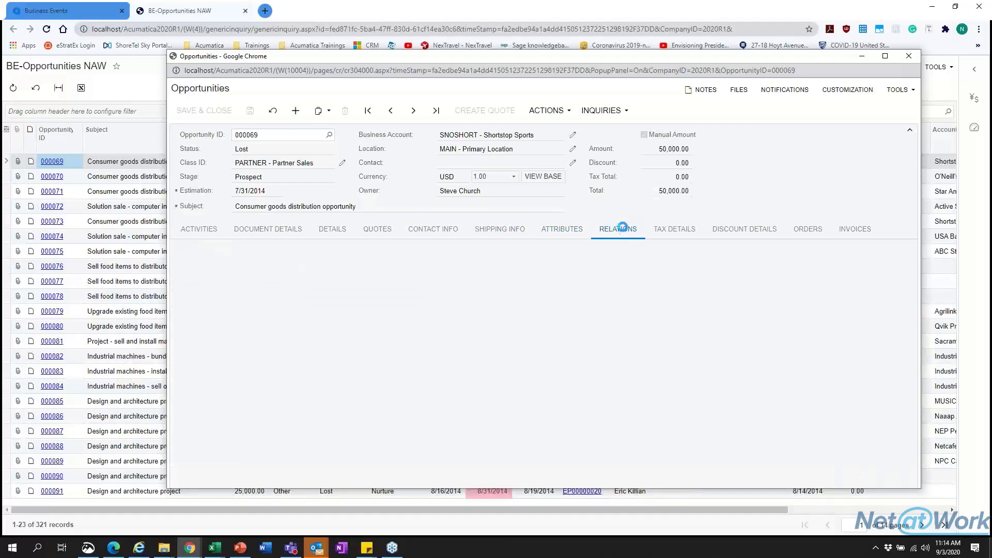
left_click(674, 229)
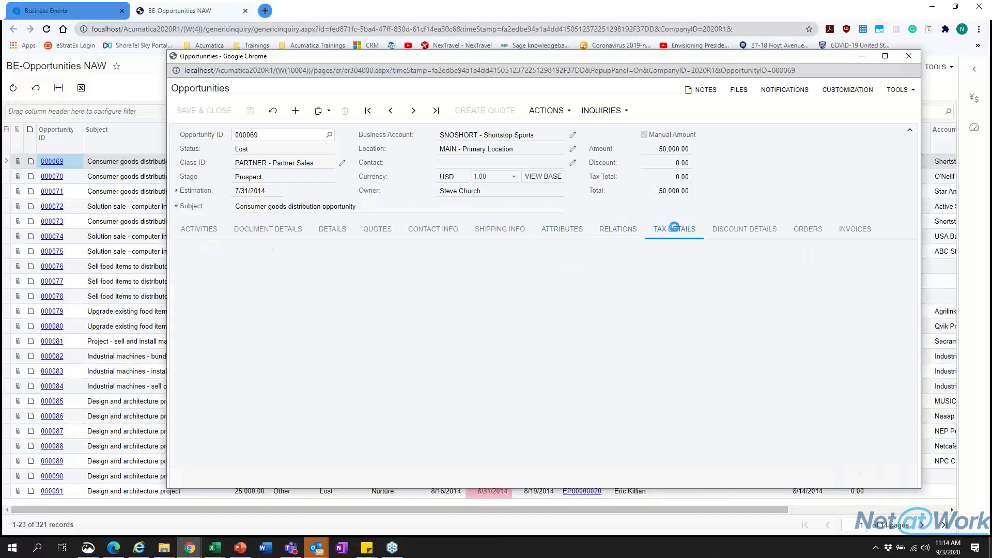
left_click(738, 234)
left_click(807, 232)
left_click(865, 232)
Step: Review the opportunity's activities, document details, CRM details and contact information again
left_click(192, 234)
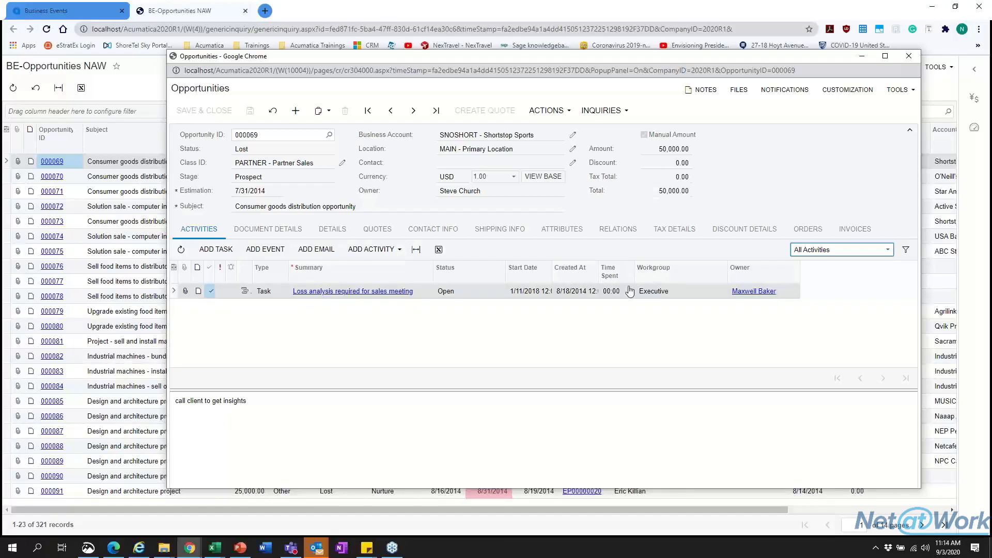
left_click(260, 233)
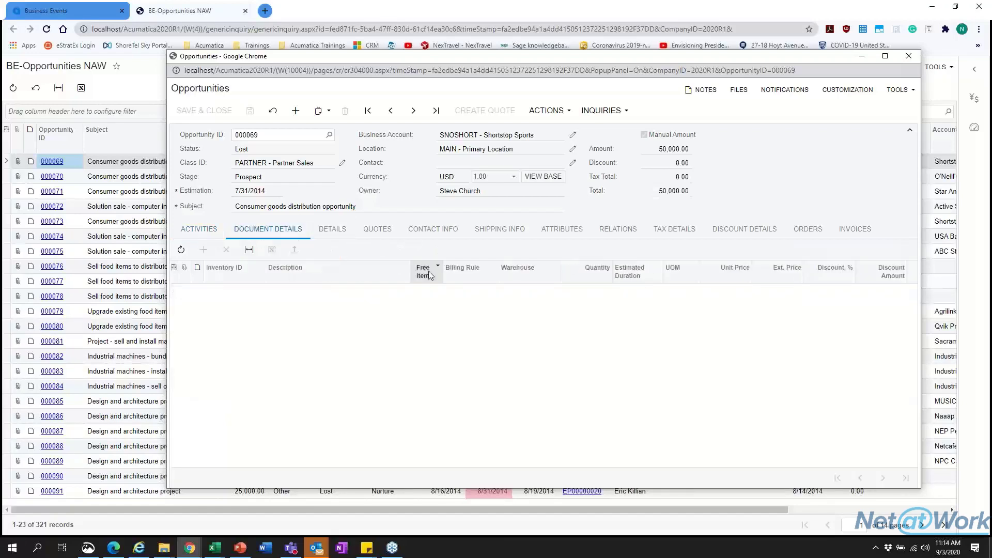
left_click(333, 233)
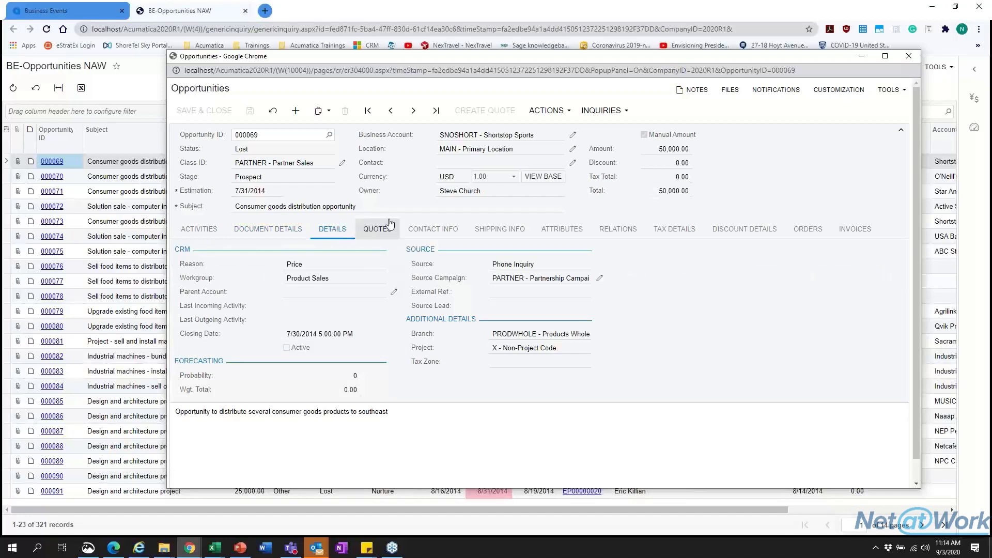
left_click(427, 232)
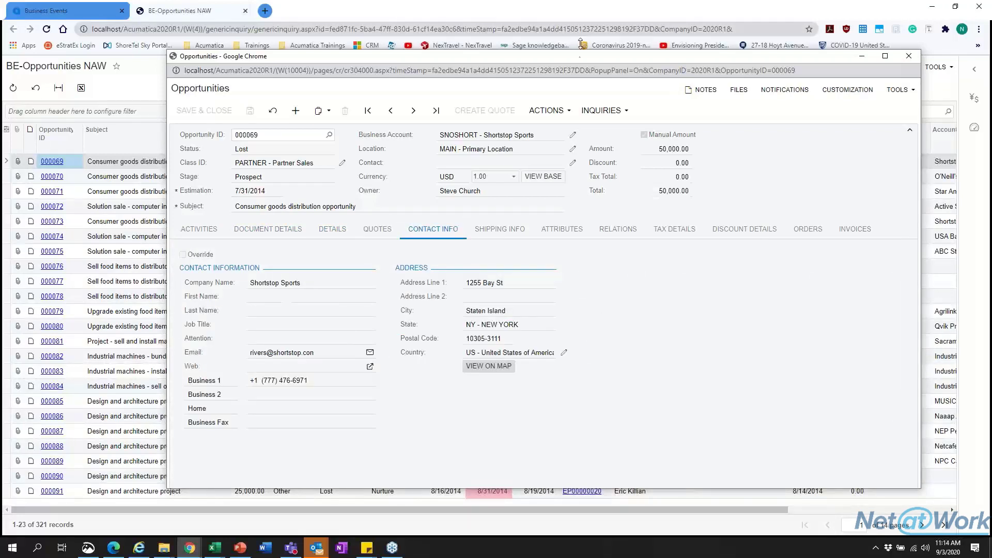
Step: Inspect the element properties of the opportunity's Owner field for its data class and data field, and minimize the opportunity window
left_click_drag(582, 57, 446, 61)
scroll(899, 297, "right", 10)
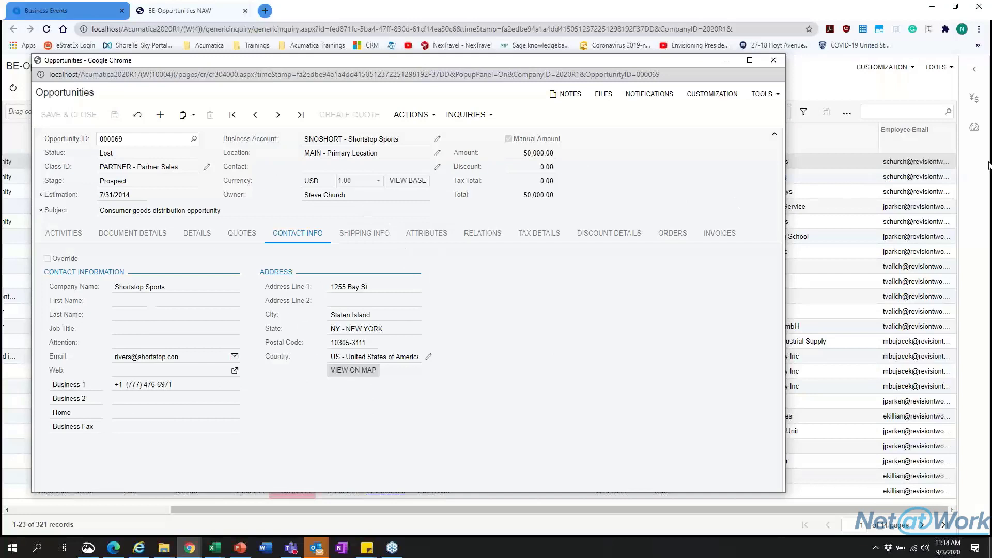
left_click(324, 197, "ctrl+alt")
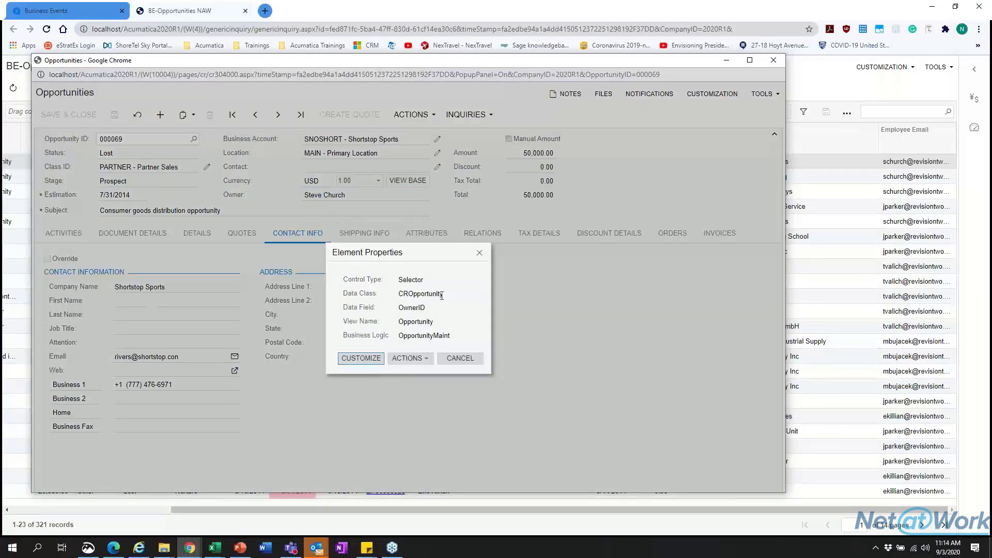
double_click(439, 294)
double_click(432, 312)
left_click(730, 59)
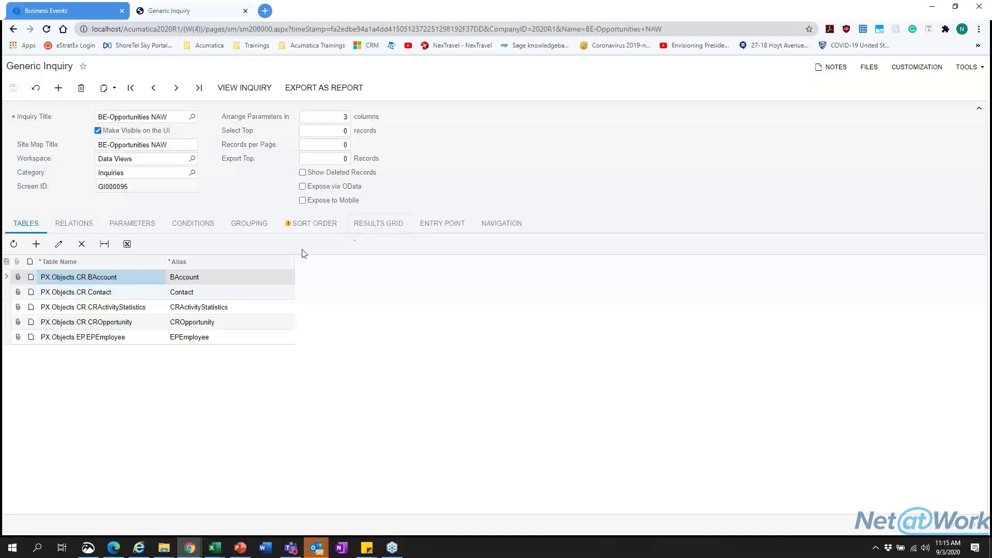
Step: Examine the CROpportunity table and the results grid fields in the BE-Opportunities NAW generic inquiry definition
left_click(191, 324)
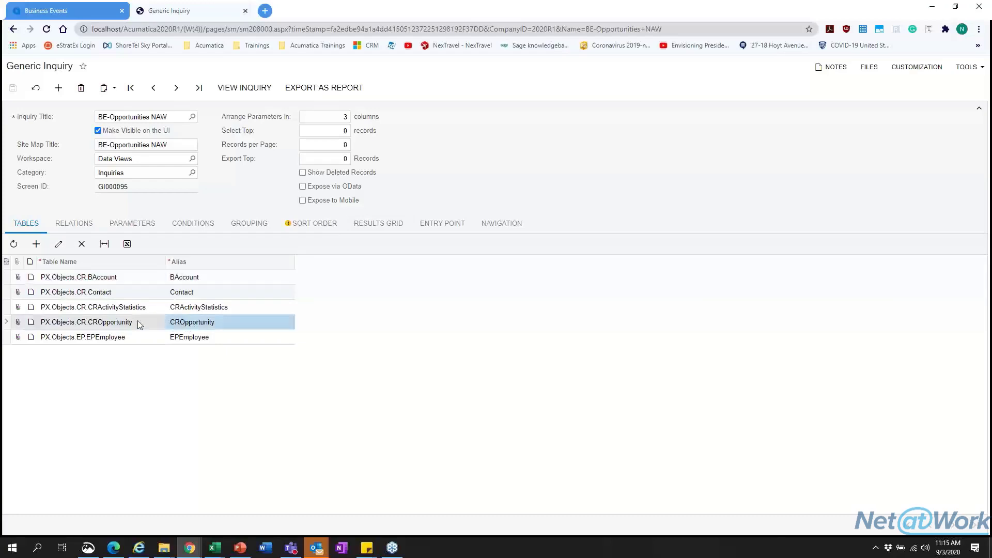
left_click(389, 222)
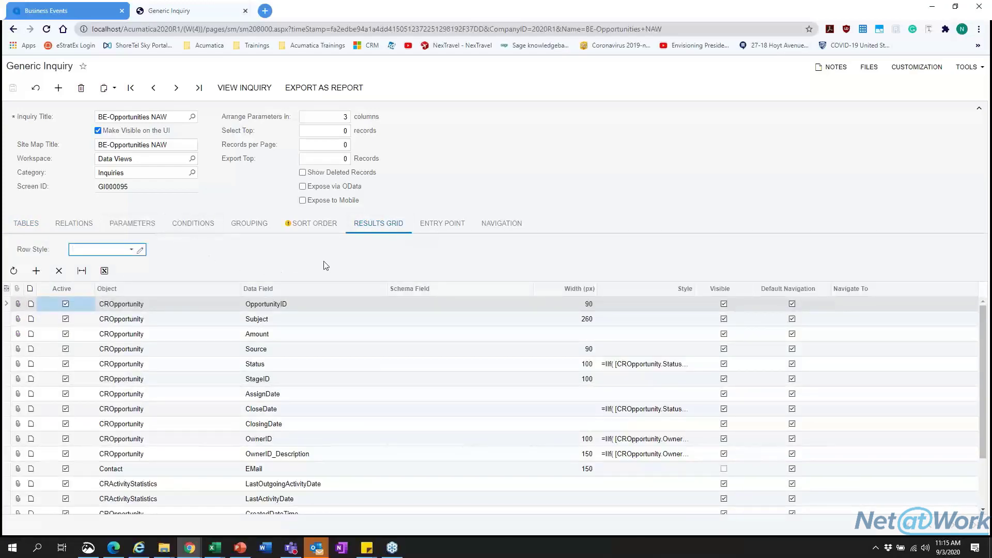
scroll(387, 305, "down", 3)
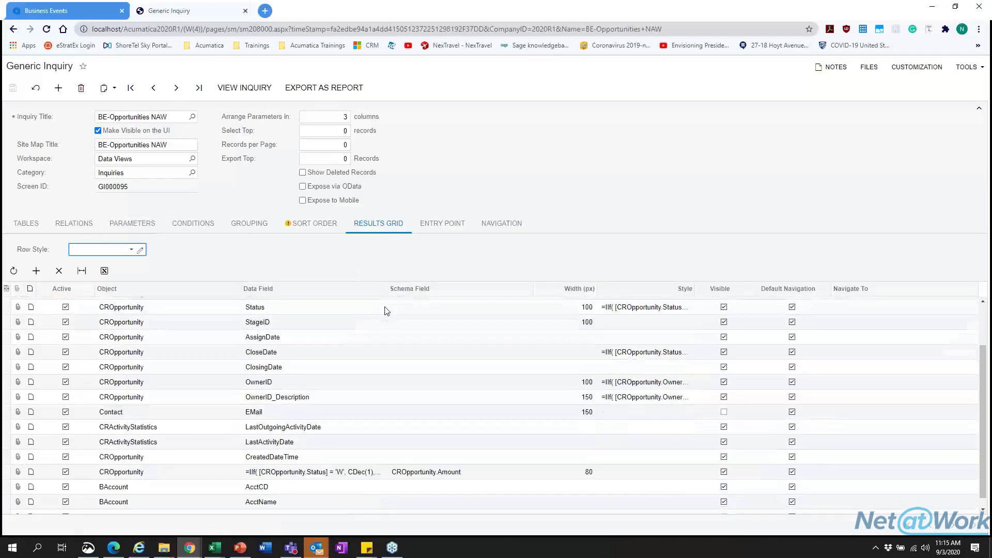
Step: Review the data fields in the inquiry's results grid, including the Contact EMail row and the entries down to NoteID
scroll(385, 388, "up", 2)
scroll(382, 413, "down", 1)
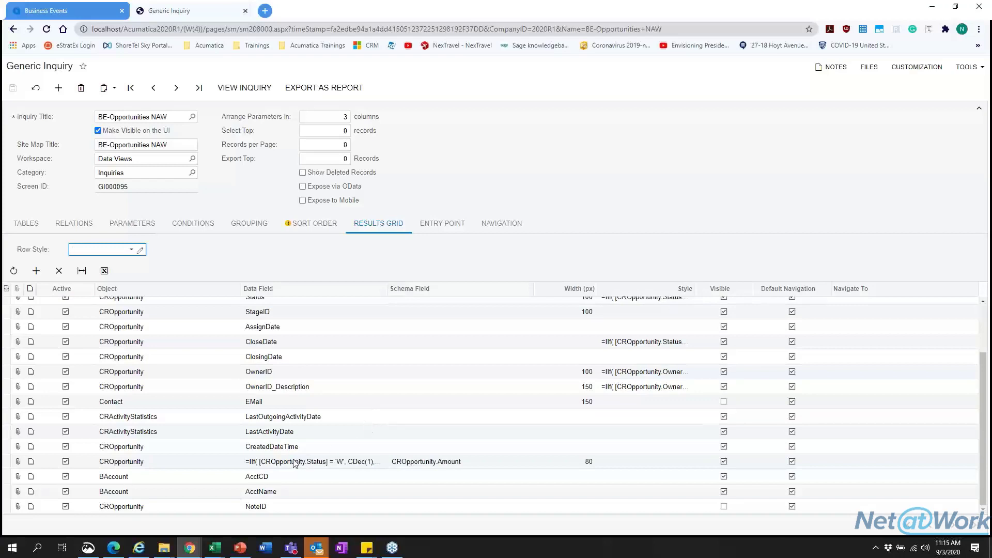
scroll(310, 455, "up", 4)
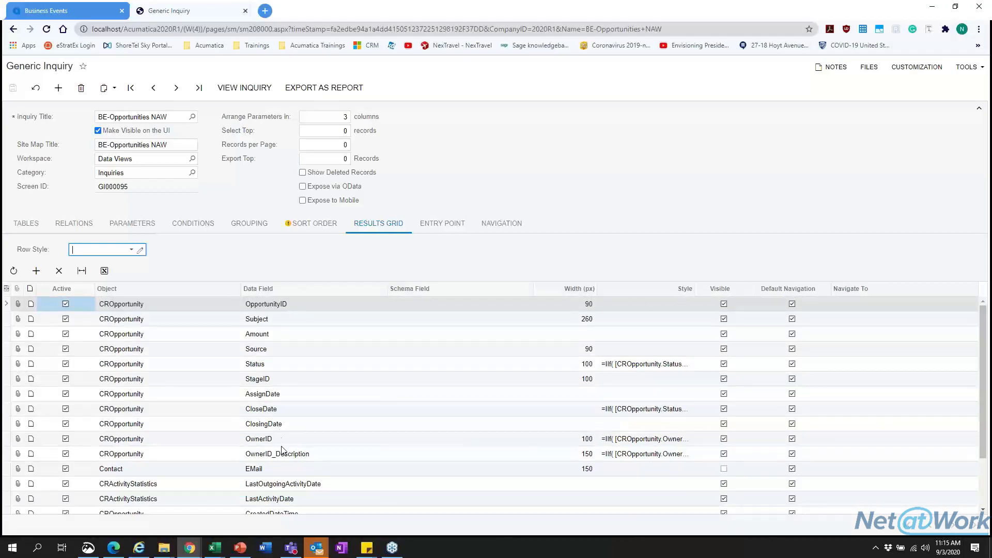
left_click(283, 474)
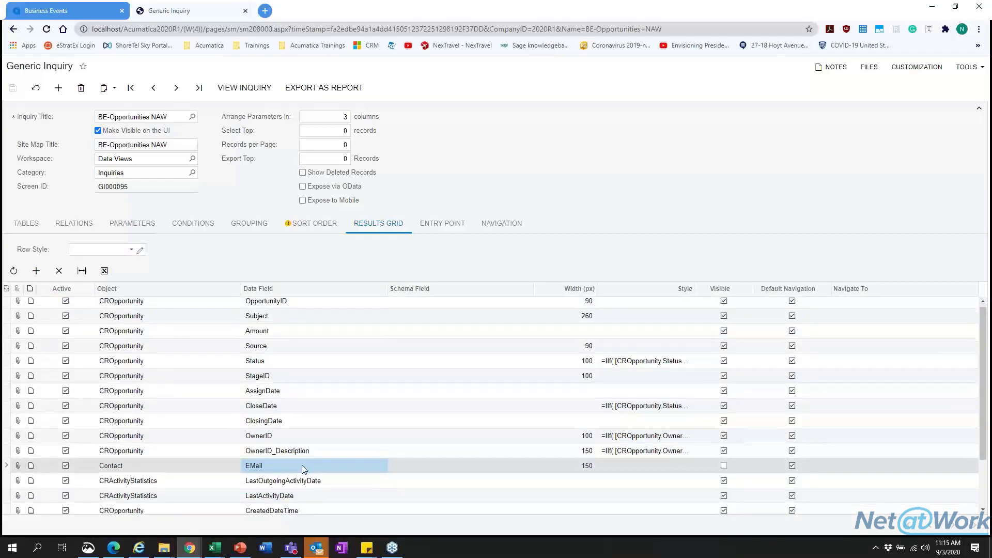
scroll(303, 469, "down", 3)
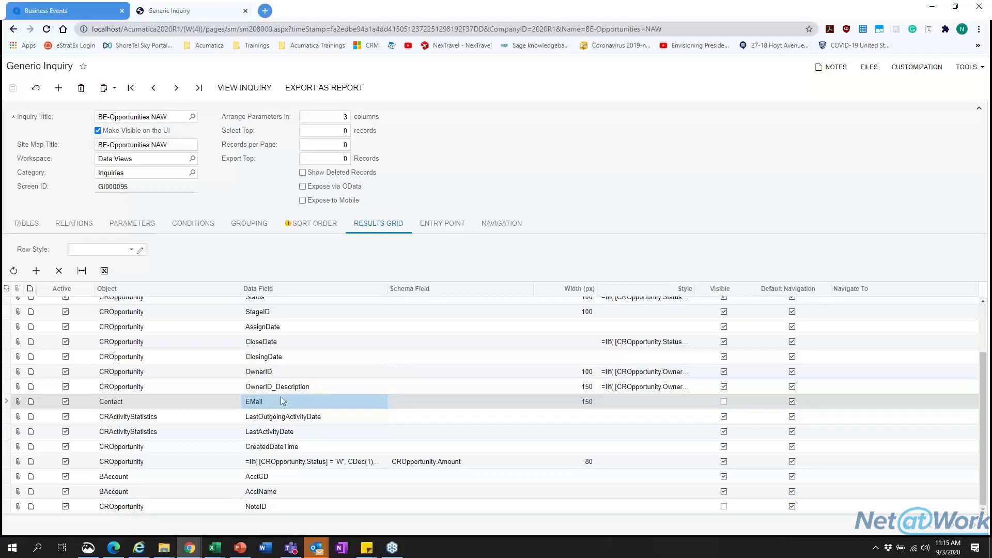
scroll(282, 402, "up", 3)
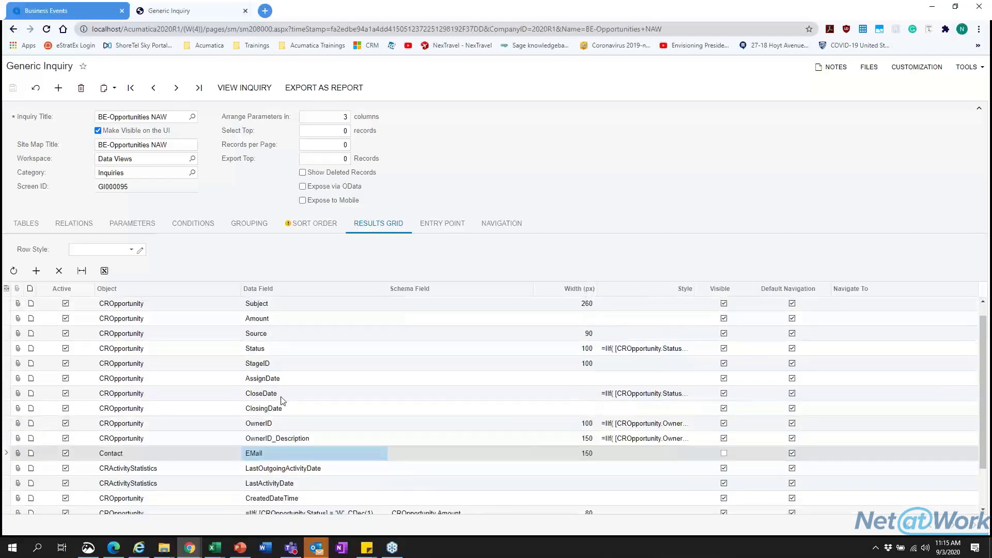
scroll(282, 401, "up", 1)
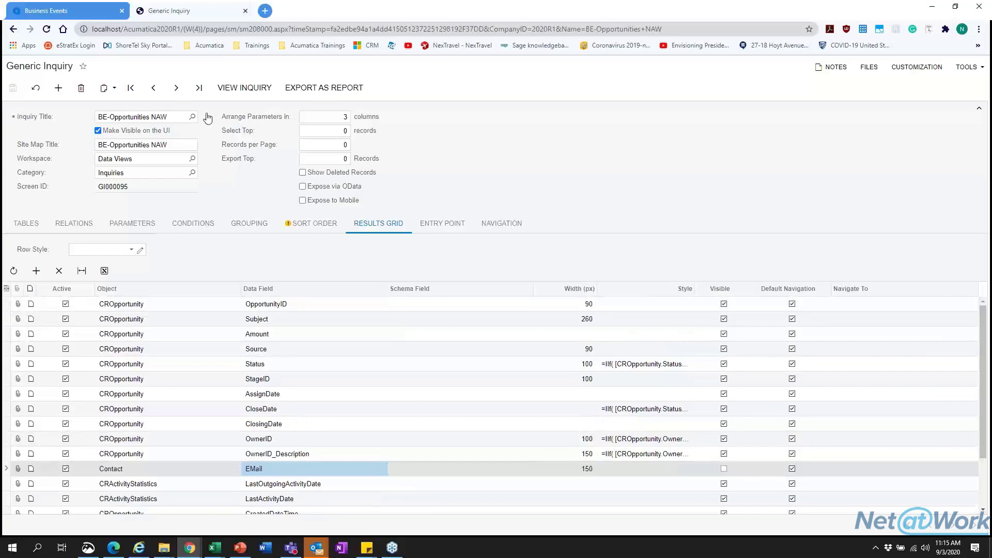
Step: Return to the New Opportunity V2 business event and inspect its trigger condition's operation, field and available table names
left_click(90, 11)
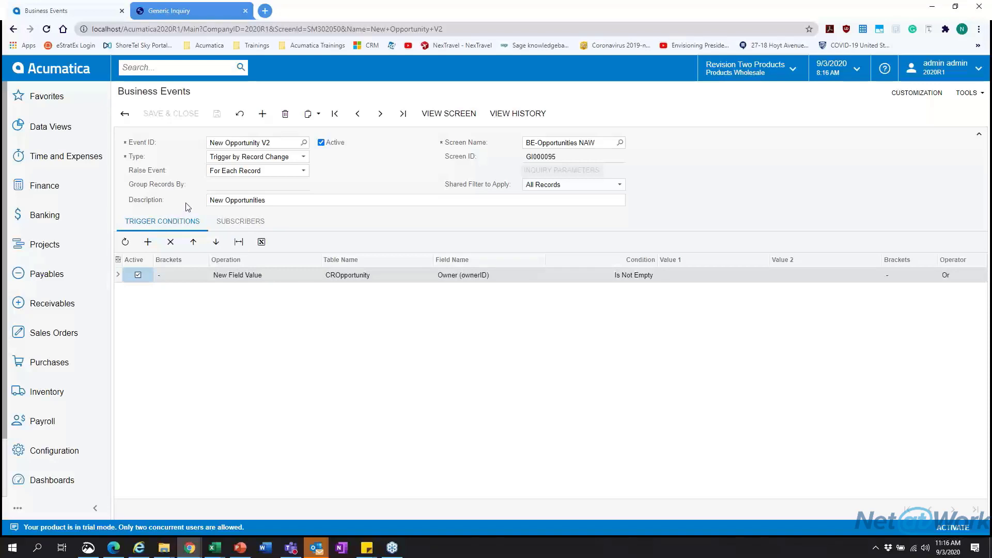
left_click(232, 280)
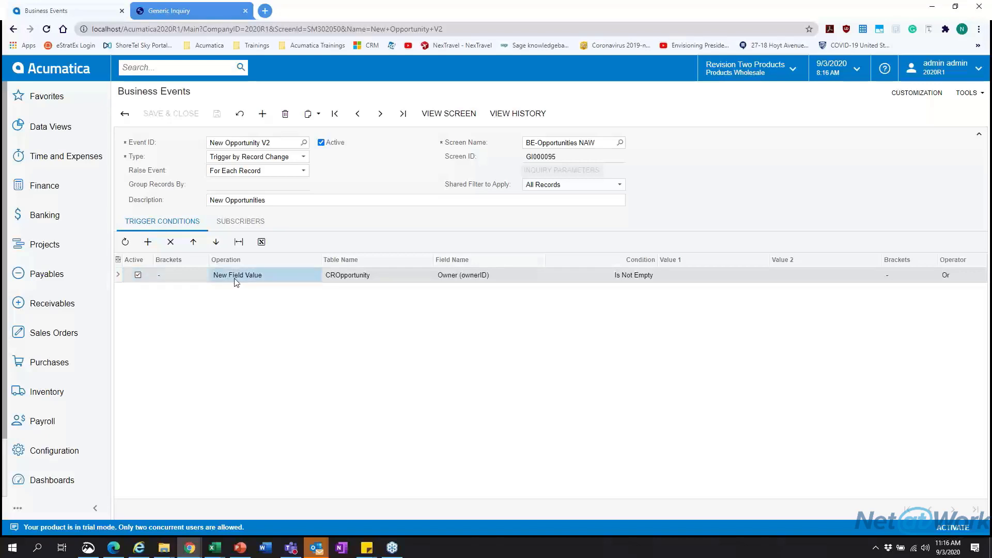
left_click(351, 280)
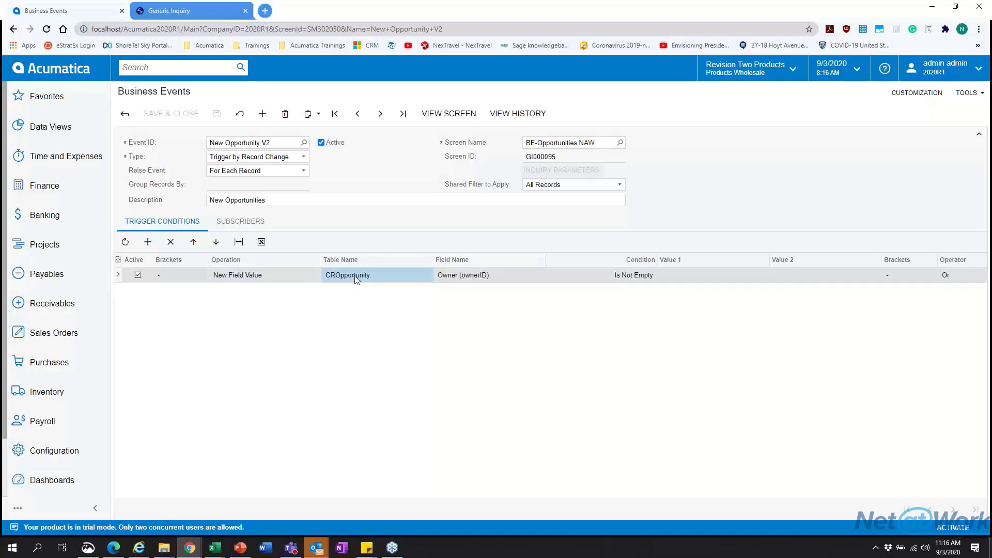
left_click(469, 278)
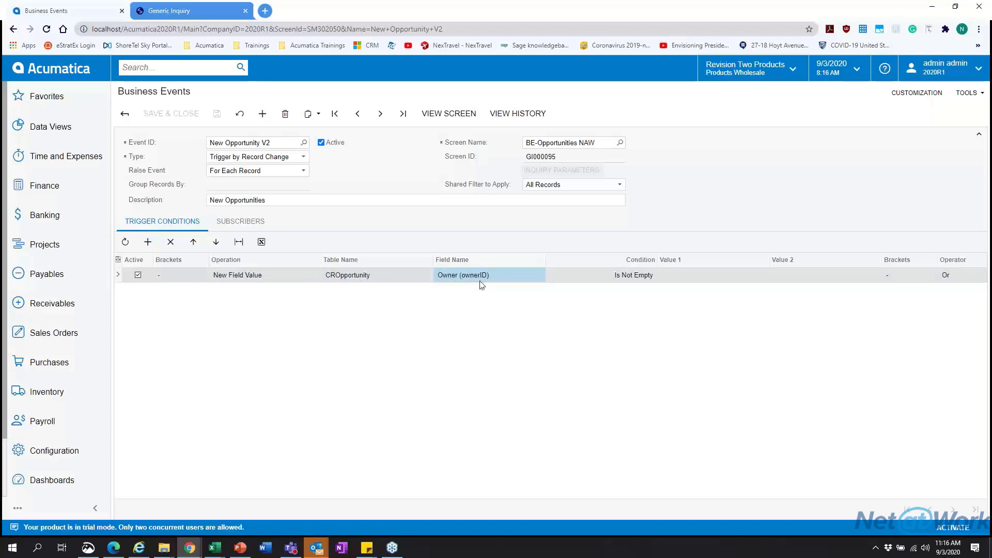
left_click(487, 283)
left_click(361, 280)
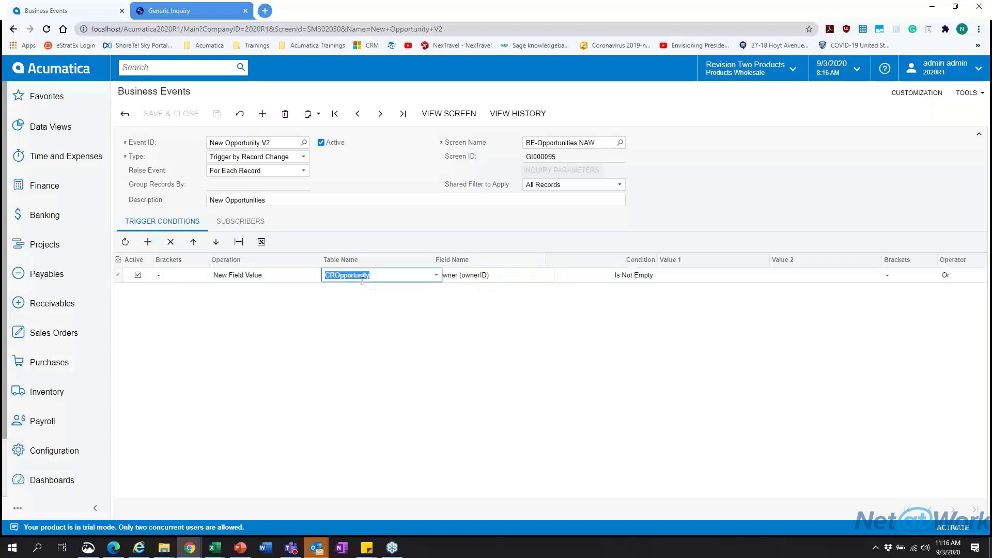
left_click(435, 275)
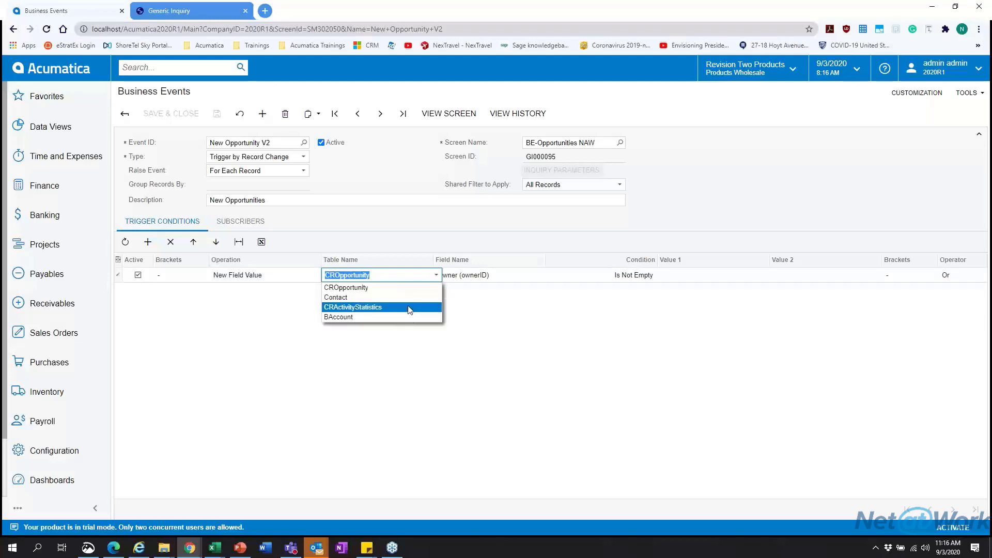
Step: Compare the generic inquiry's tables with the trigger condition's table choices, and list the field names available for CROpportunity
left_click(215, 16)
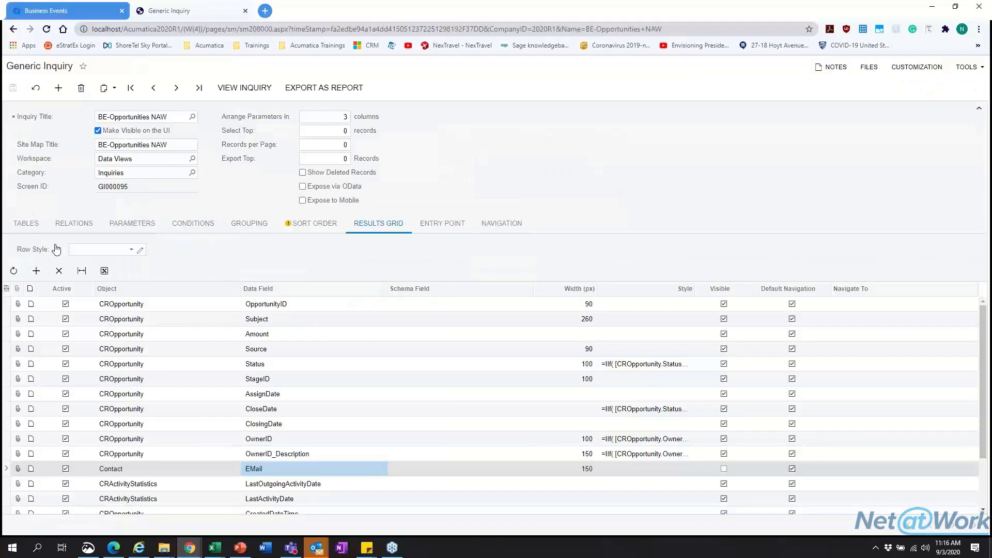
left_click(25, 223)
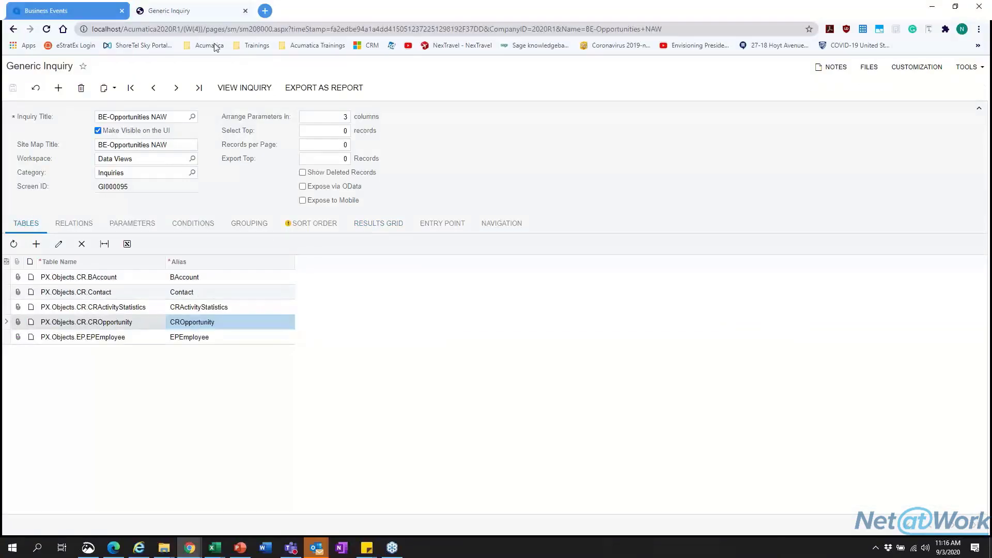
left_click(83, 14)
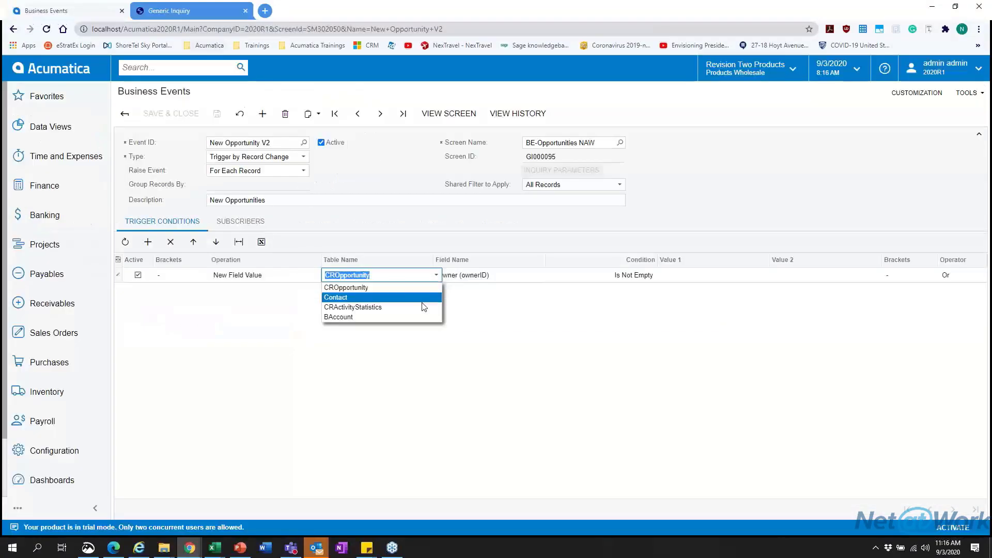
left_click(494, 278)
left_click(549, 277)
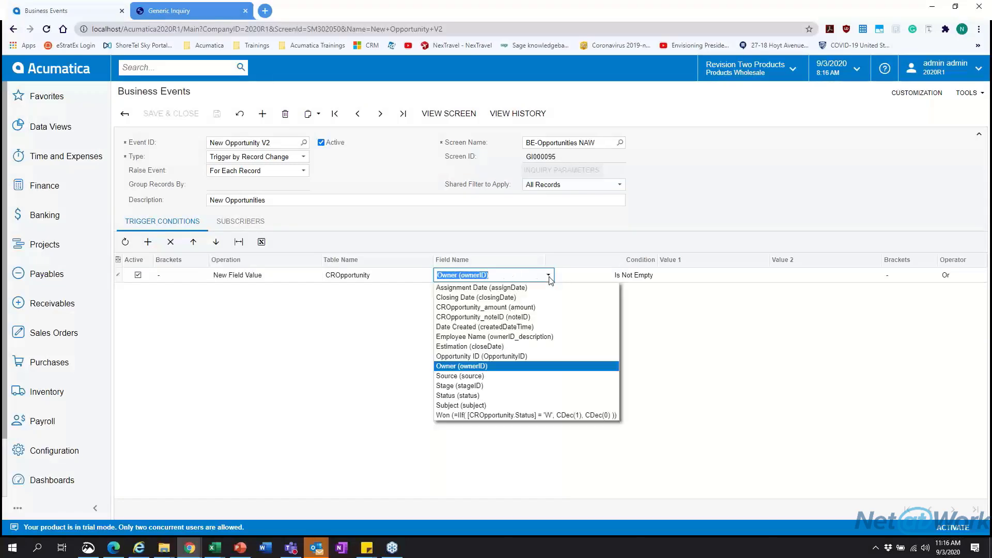
Step: View the BE-Opportunities NAW inquiry's results and compare its columns, through to Employee Email, with the trigger condition's field names
left_click(188, 11)
left_click(251, 96)
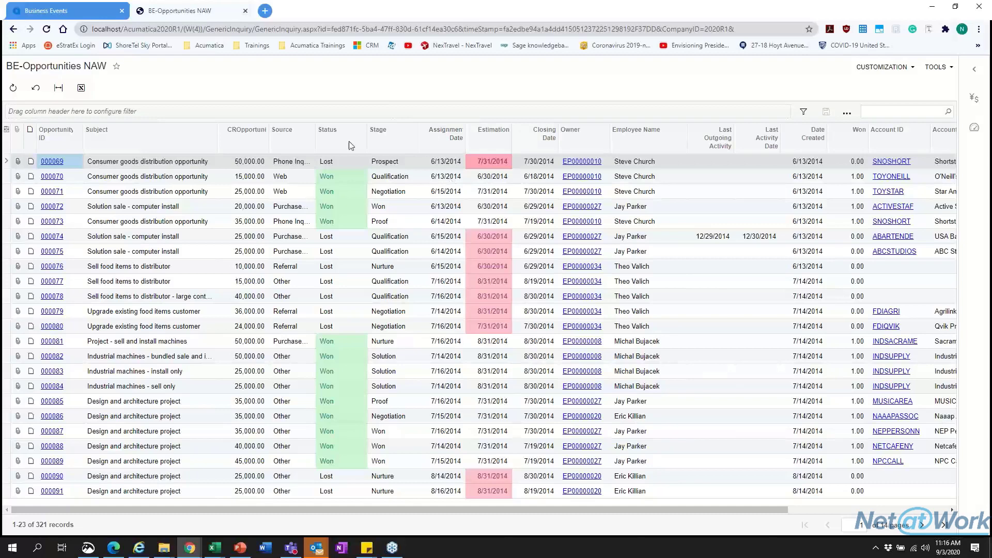
left_click(57, 10)
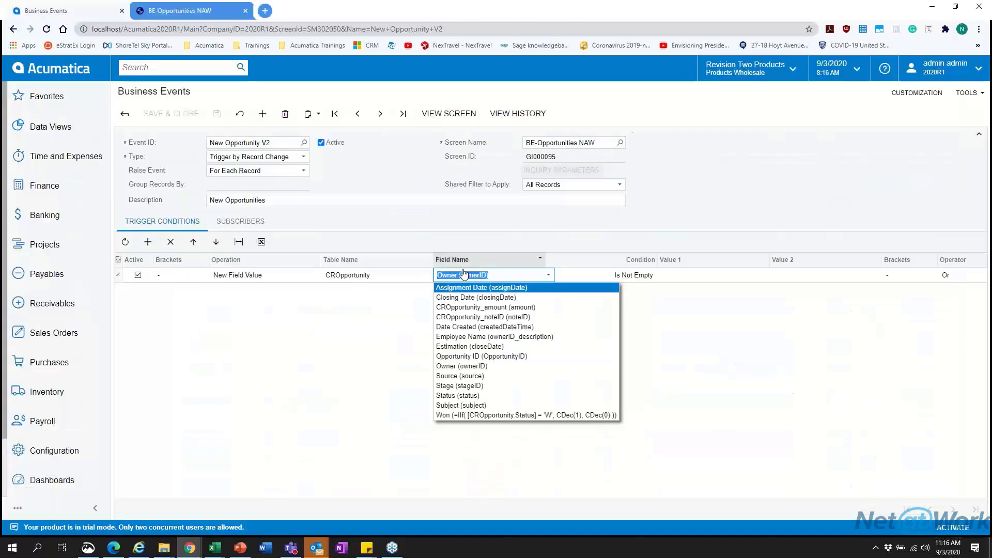
left_click(194, 11)
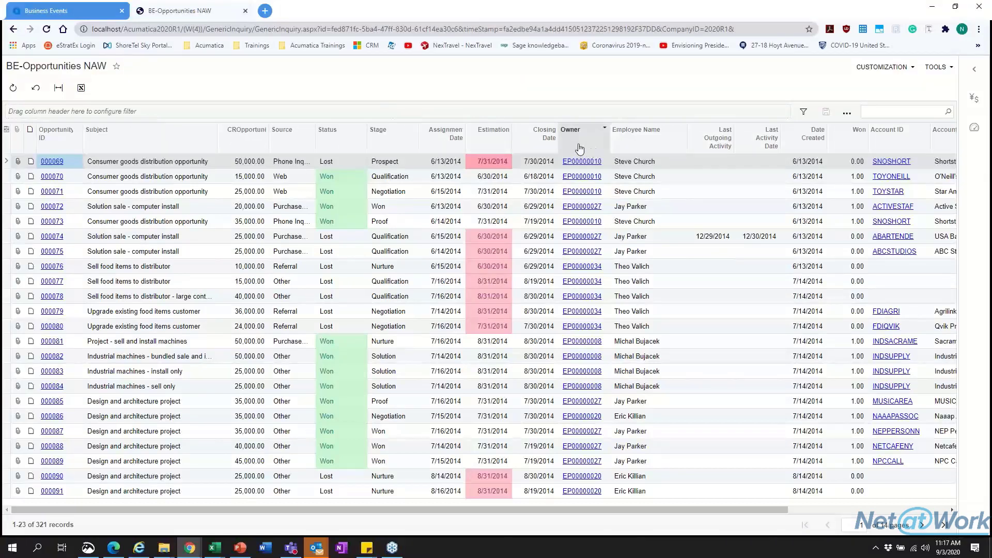
scroll(827, 228, "right", 3)
scroll(832, 228, "right", 2)
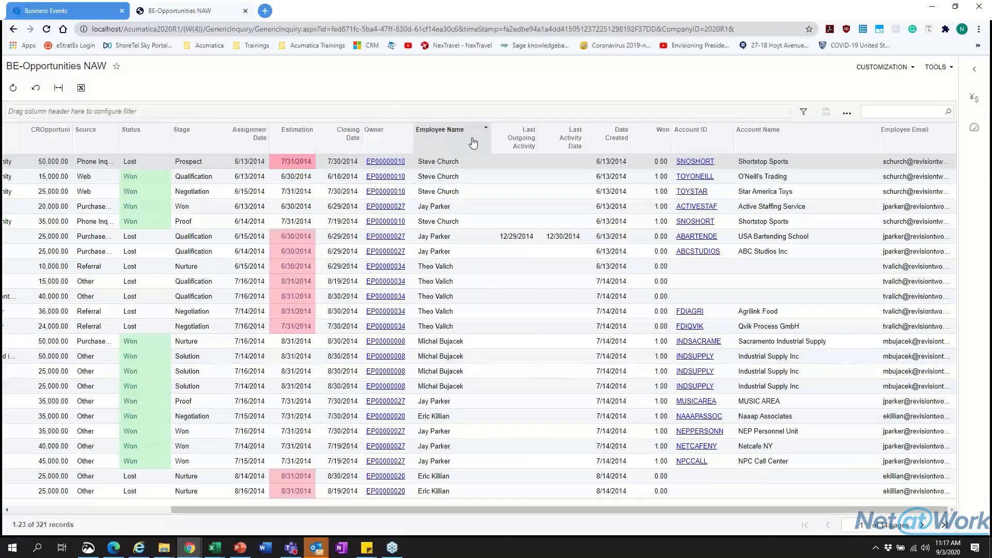
scroll(517, 159, "left", 3)
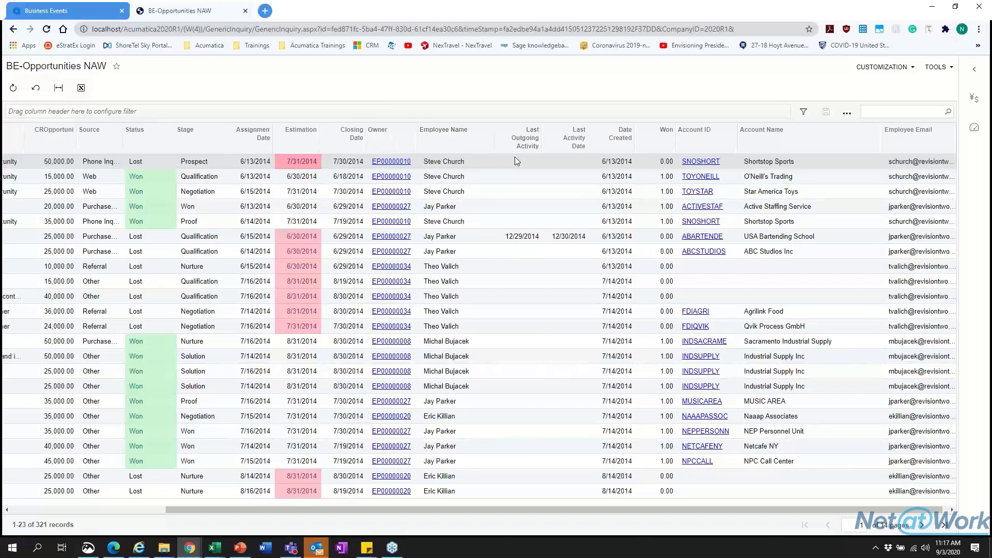
scroll(514, 164, "left", 1)
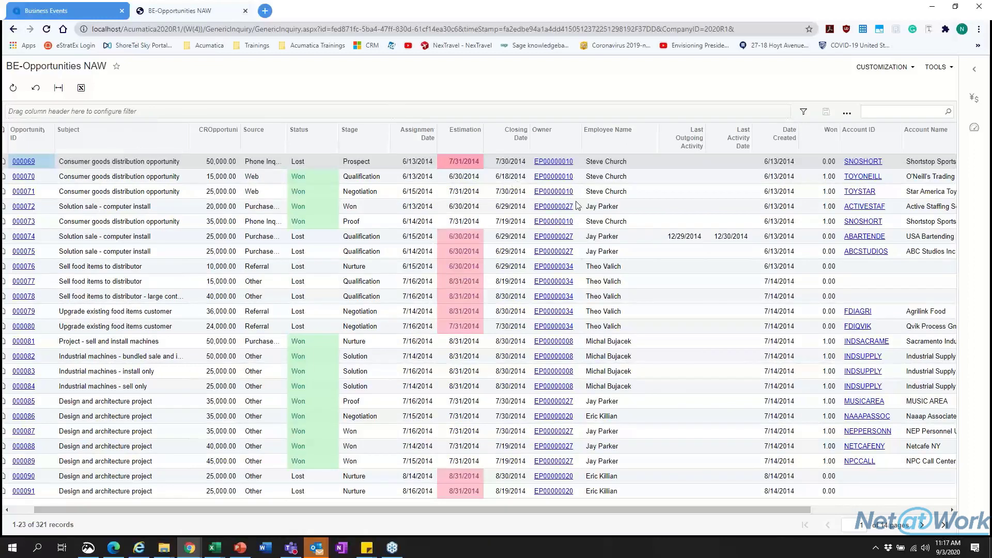
scroll(576, 210, "left", 1)
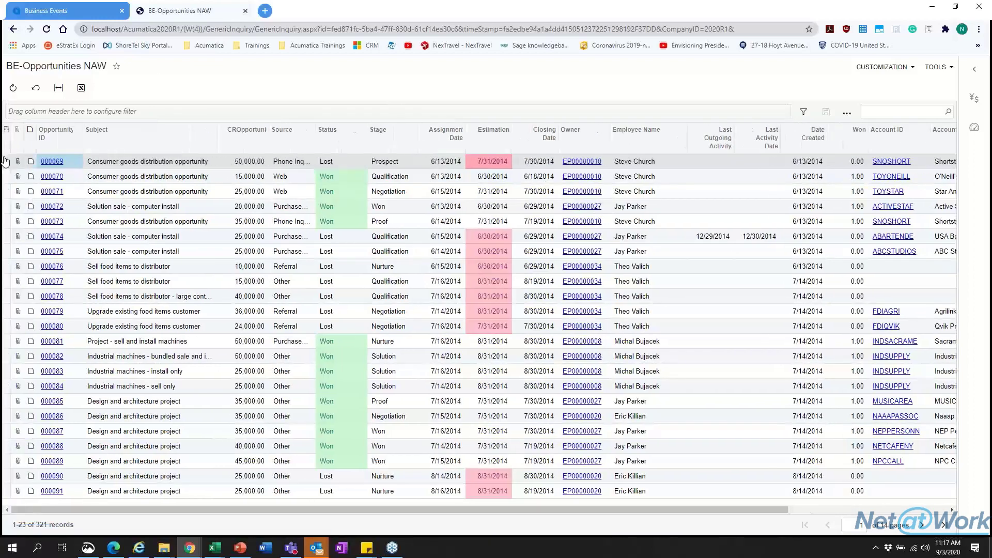
Step: Examine the available and selected columns in the inquiry's column configuration, including Owner, and close it without changes
left_click(6, 129)
left_click(578, 324)
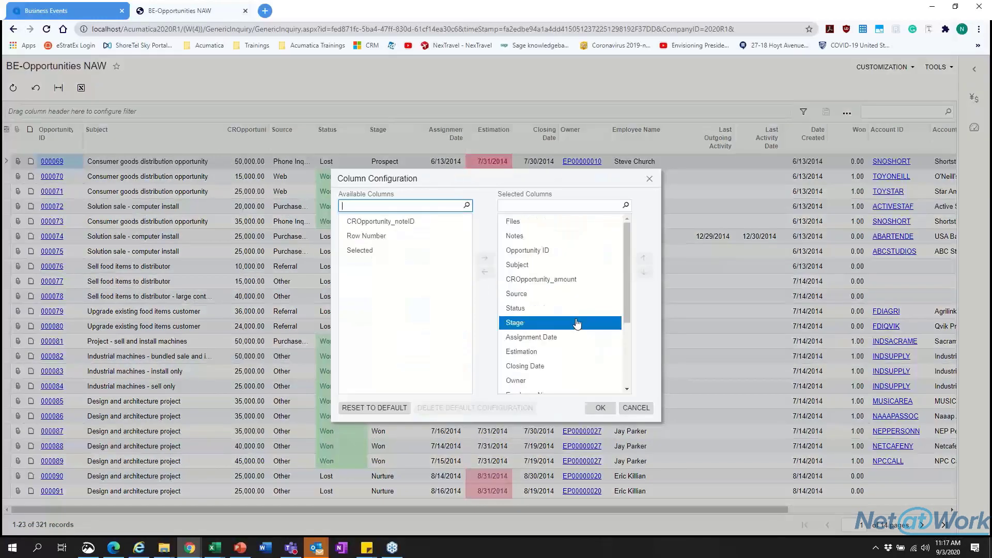
scroll(578, 324, "down", 3)
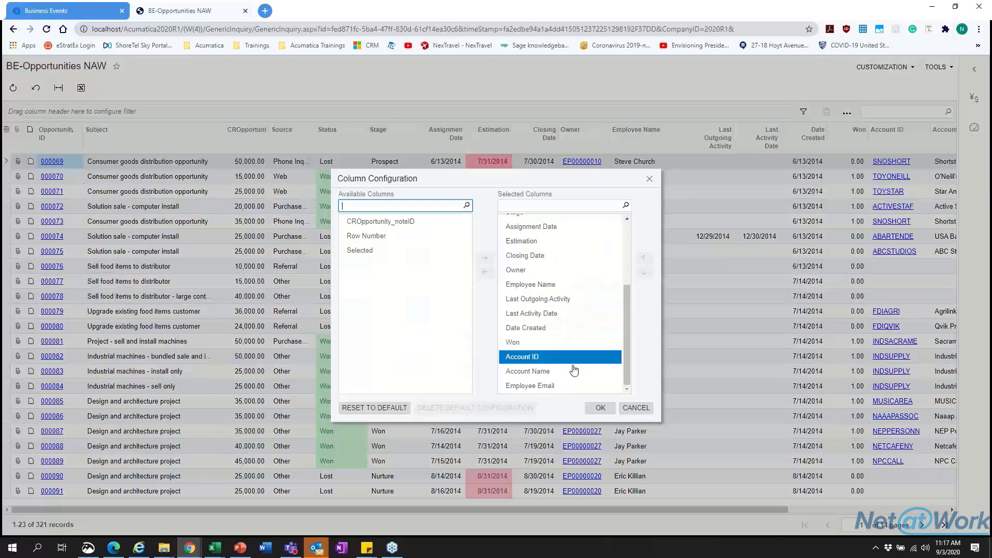
left_click(548, 271)
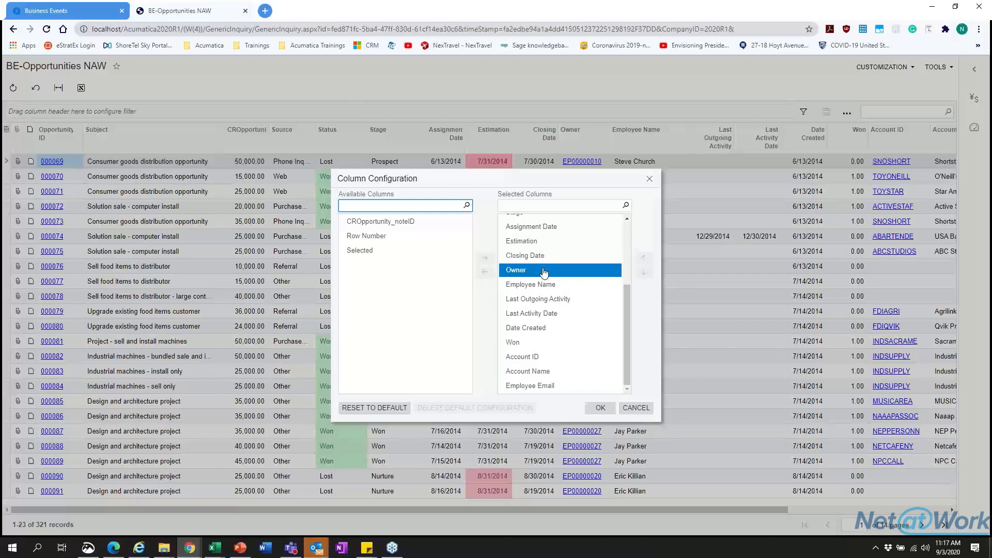
left_click(650, 178)
Step: Inspect the field name and condition of the business event's trigger row, and look through the employees selectable as Value 1
left_click(101, 15)
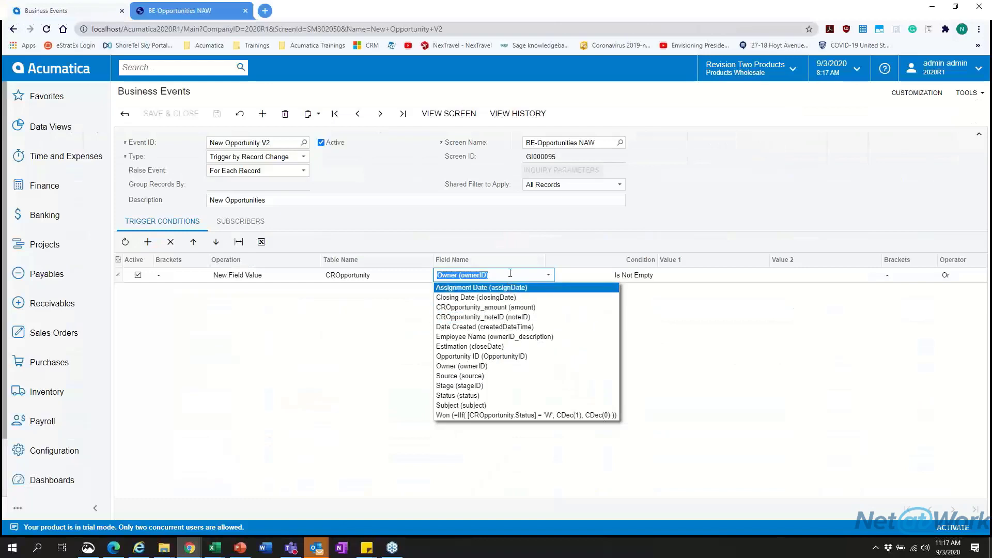
left_click(548, 275)
left_click(631, 275)
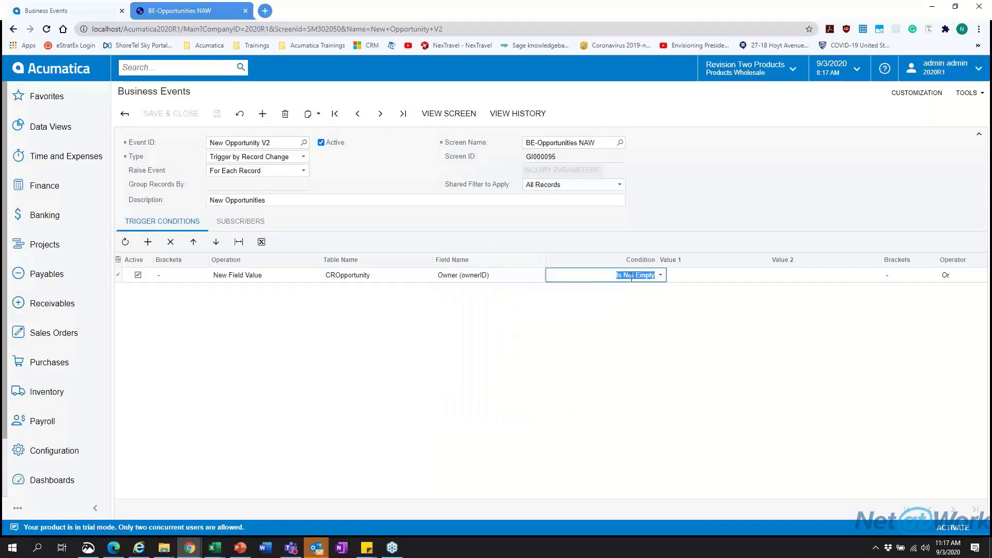
left_click(733, 276)
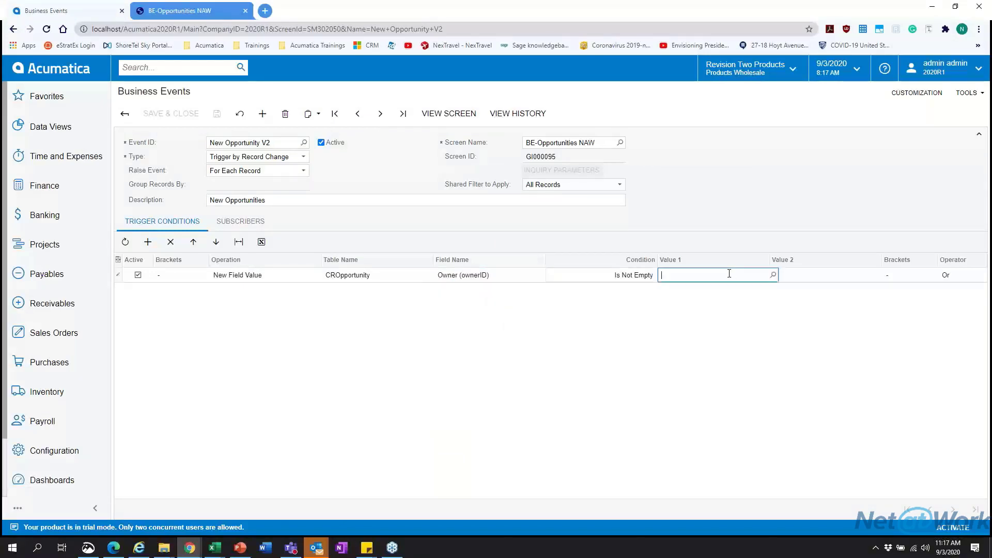
left_click(774, 276)
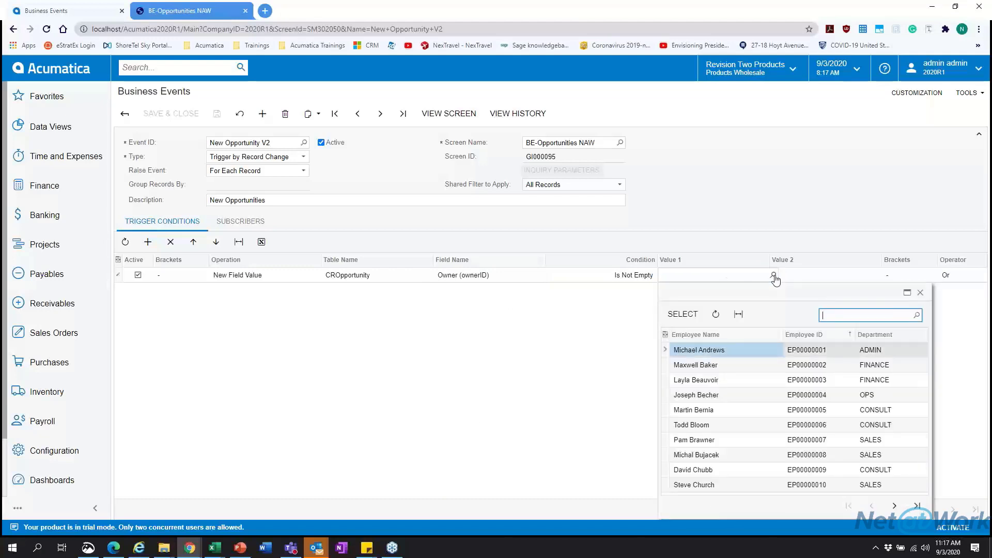
left_click(750, 216)
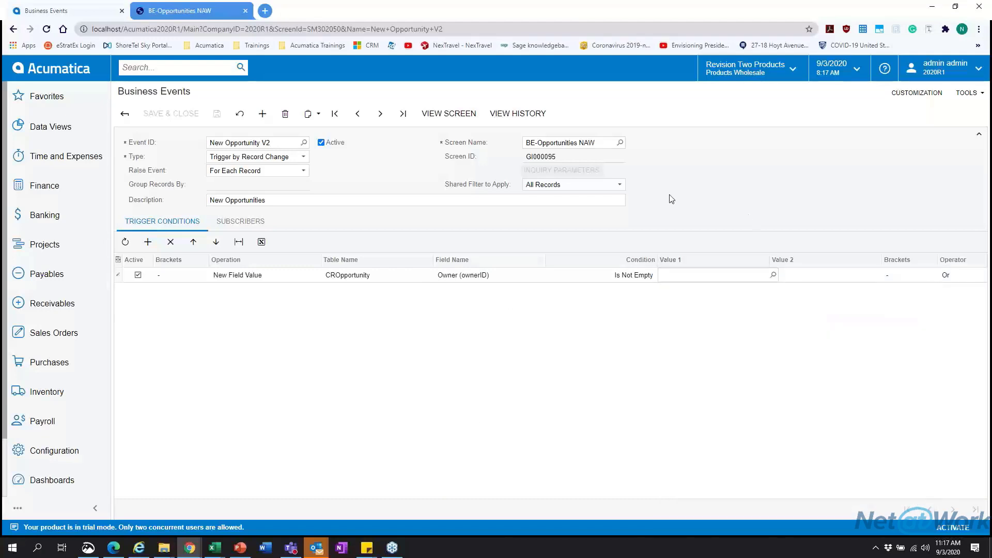
Step: Revisit the inquiry's results, and list the available trigger types for the New Opportunity V2 business event
left_click(196, 12)
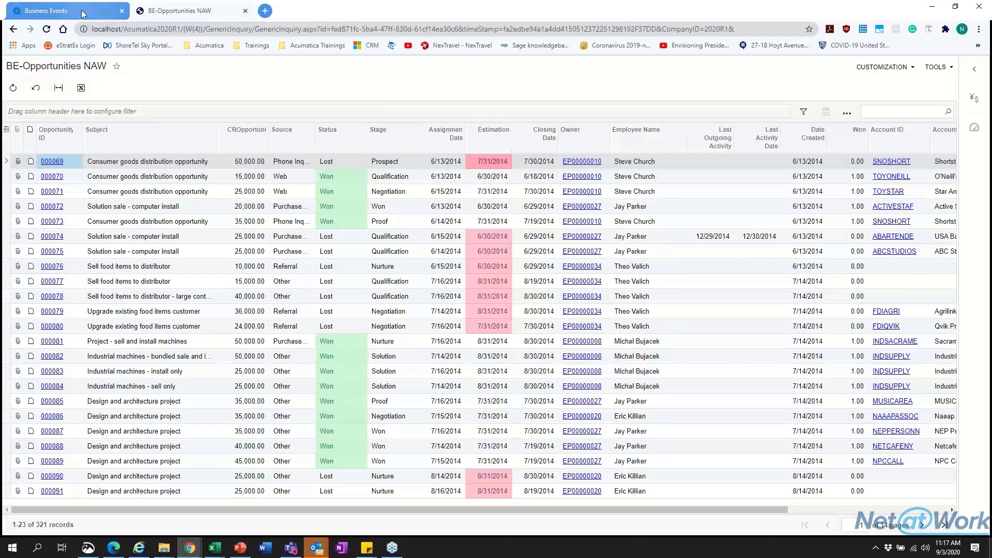
left_click(99, 11)
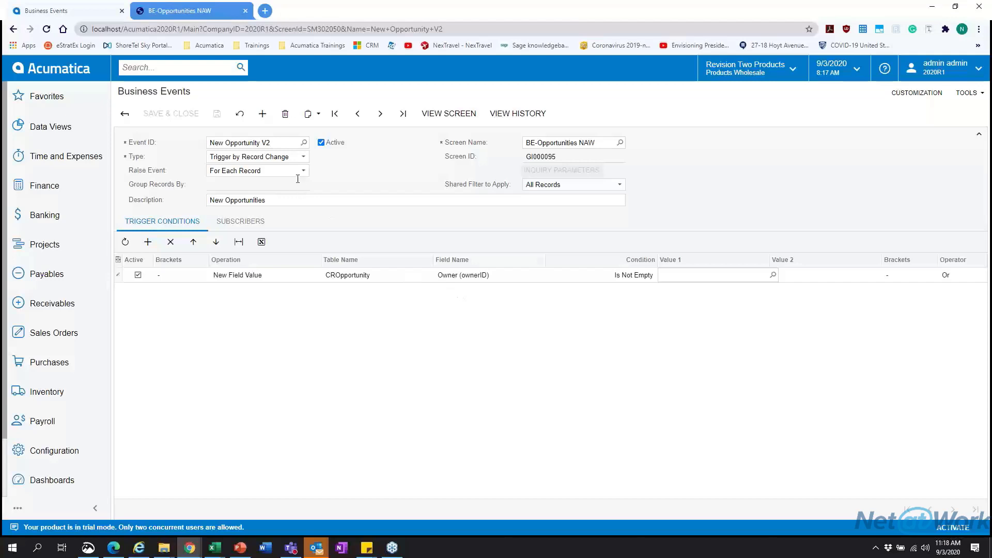
left_click(304, 156)
left_click(306, 156)
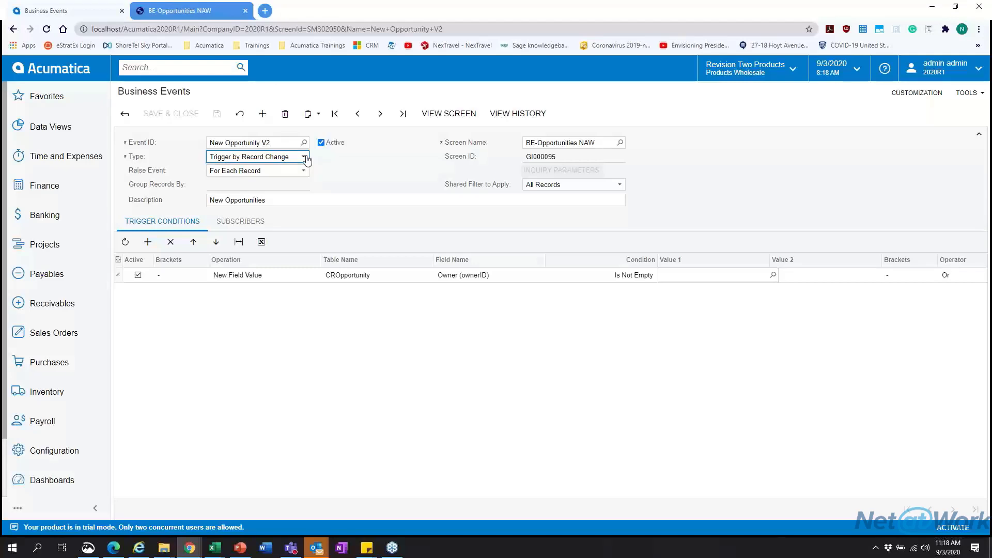
left_click(305, 157)
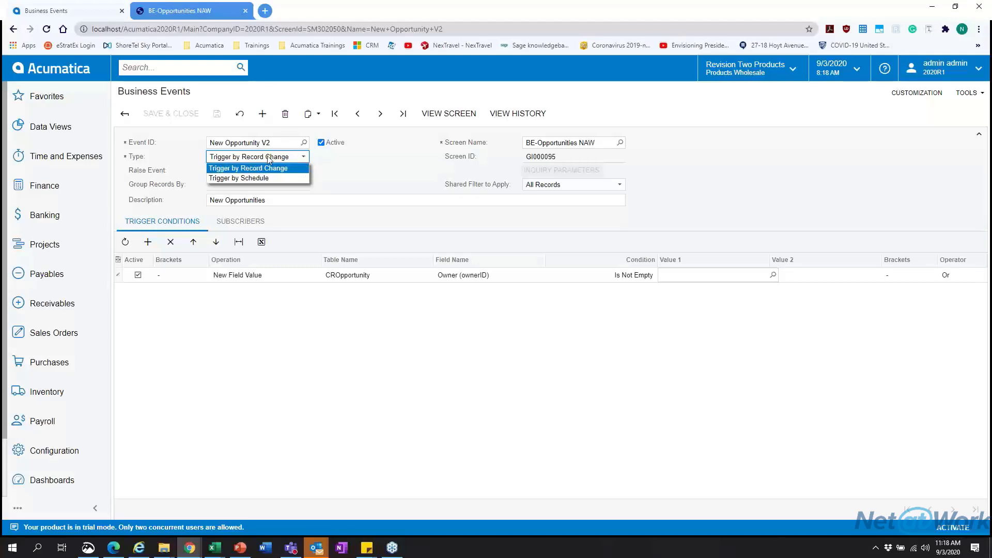
Step: List the business event's Raise Event options, check the shared filter setting, and revisit the BE-Opportunities NAW inquiry's results
left_click(293, 159)
left_click(294, 174)
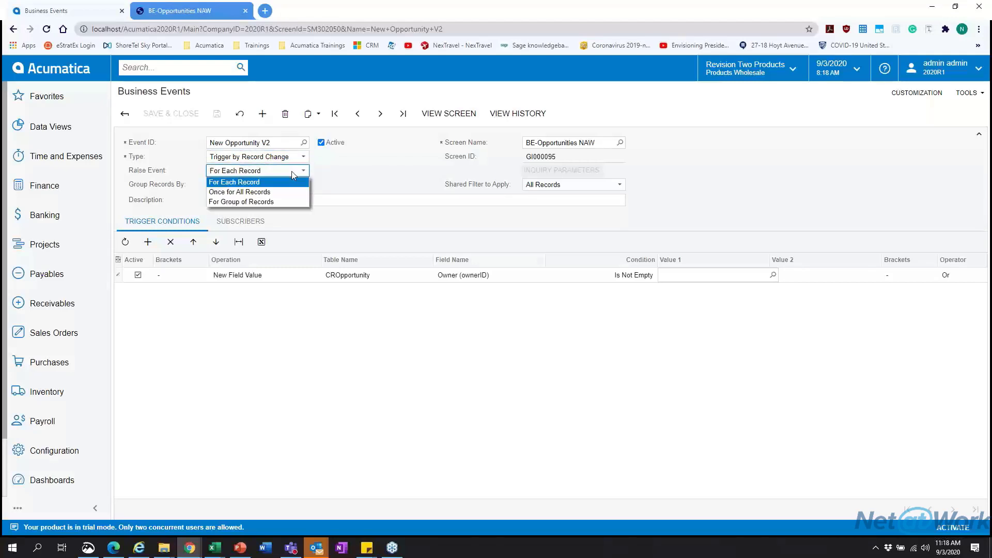
left_click(298, 174)
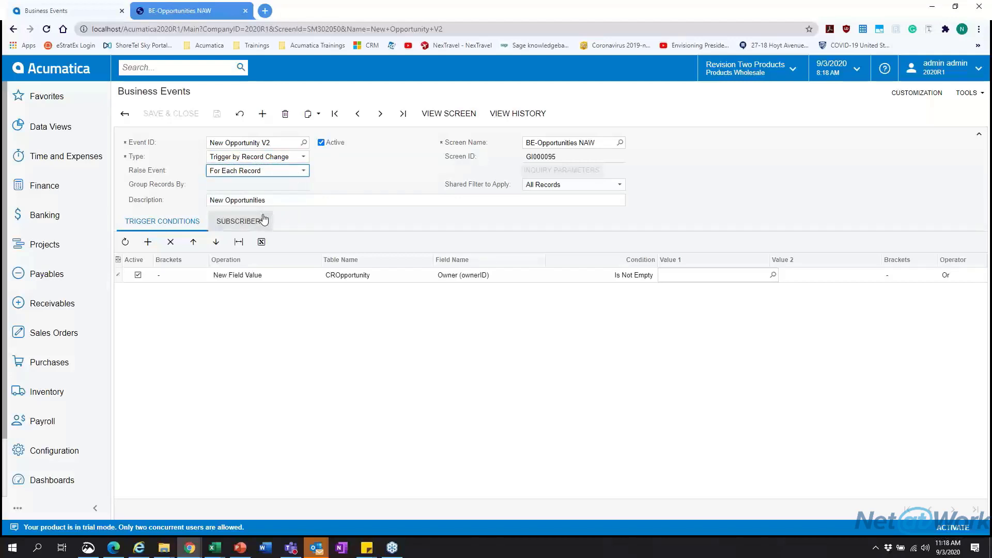
left_click(481, 185)
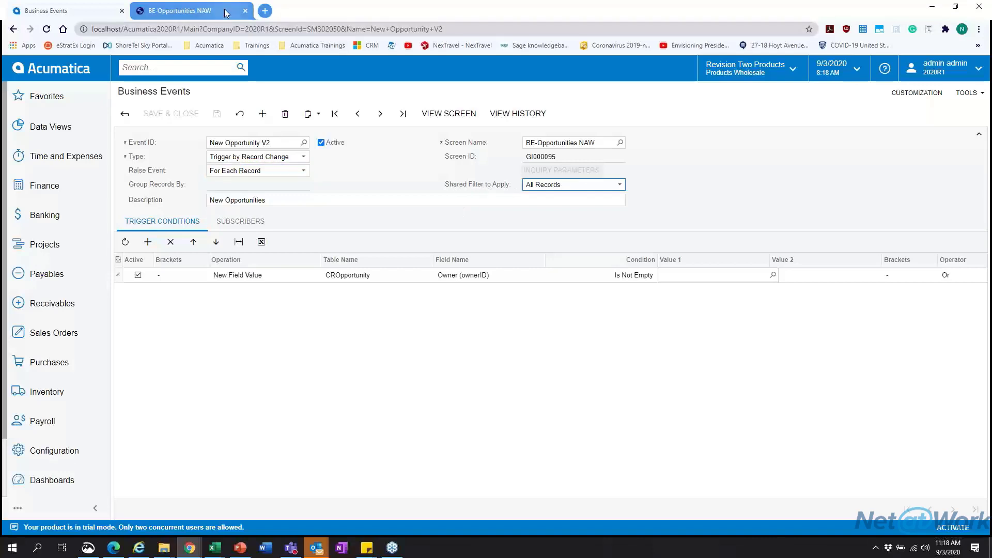
left_click(196, 10)
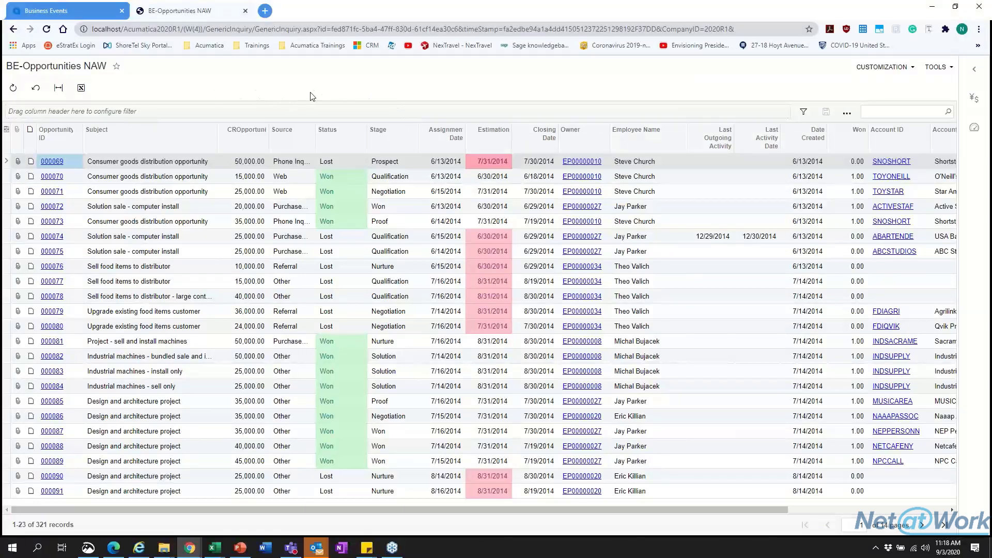
Step: Review the business event's subscribers and the subscriber types that can be created, and open the New Opportunity V2 email notification template
left_click(95, 17)
left_click(248, 229)
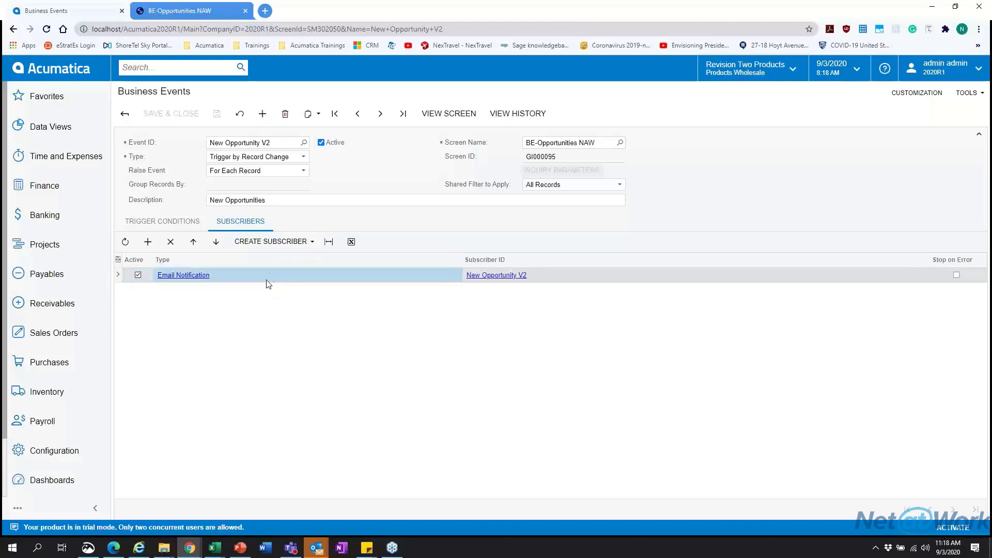
left_click(283, 241)
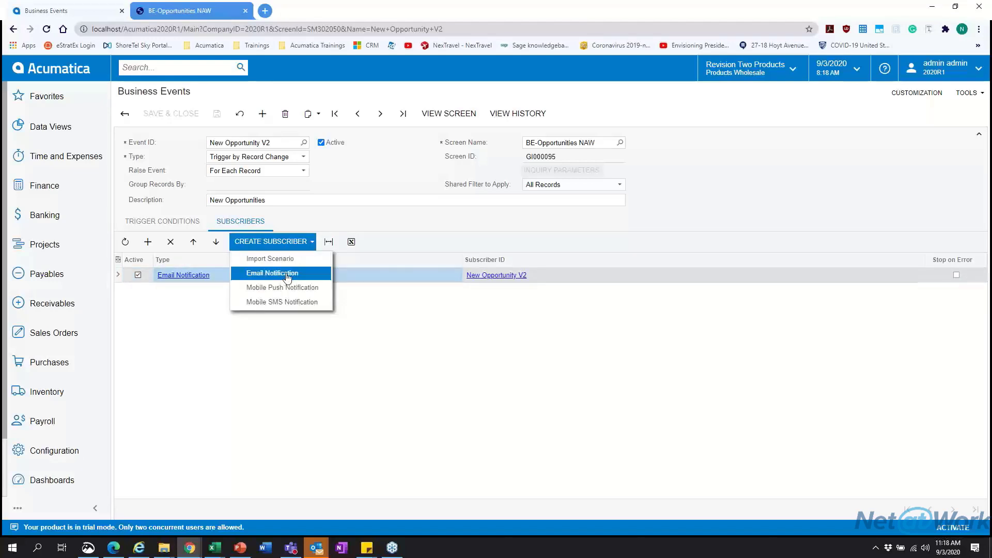
left_click(478, 276)
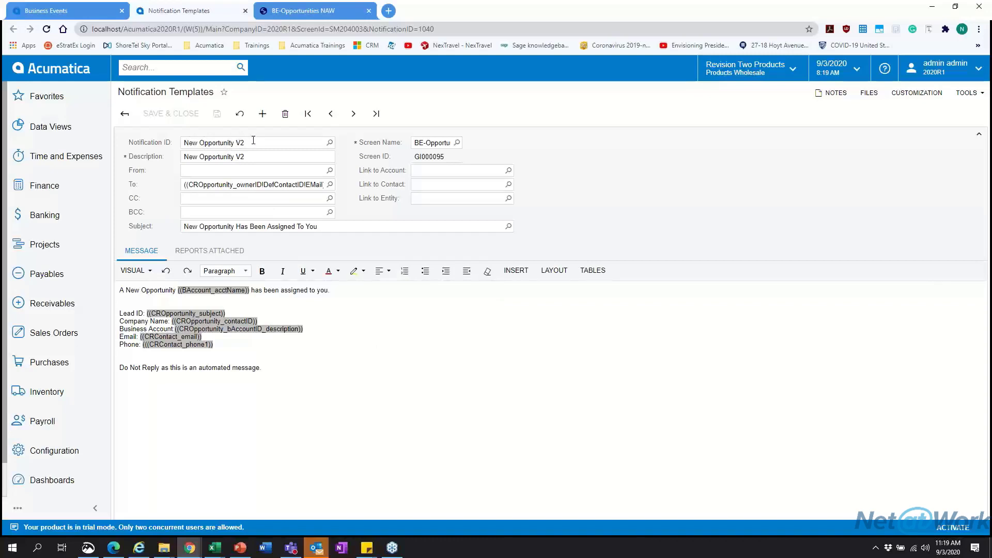
Step: Check the template's description and look through the email accounts available as From, closing the list without choosing one
left_click(252, 156)
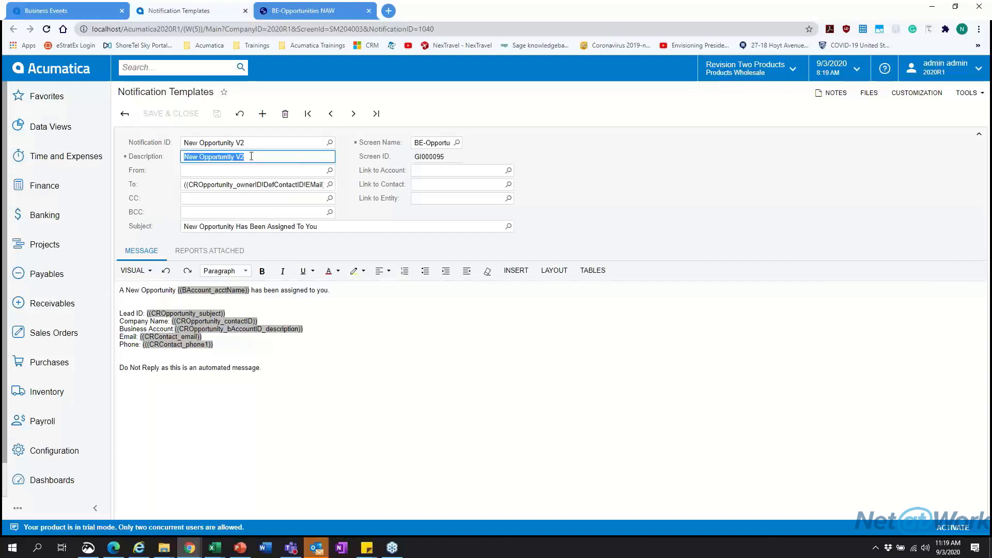
left_click(251, 157)
left_click(288, 174)
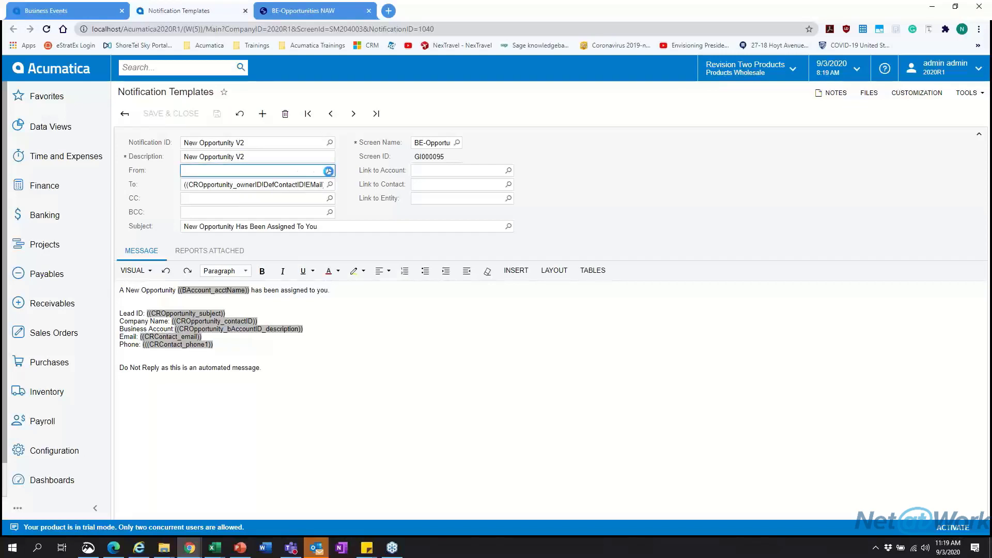
left_click(329, 170)
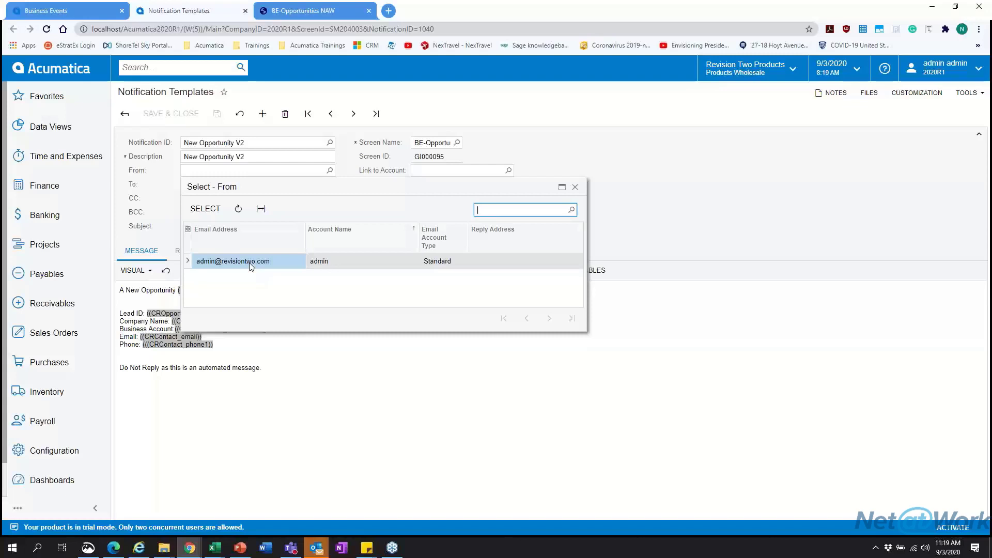
left_click(575, 187)
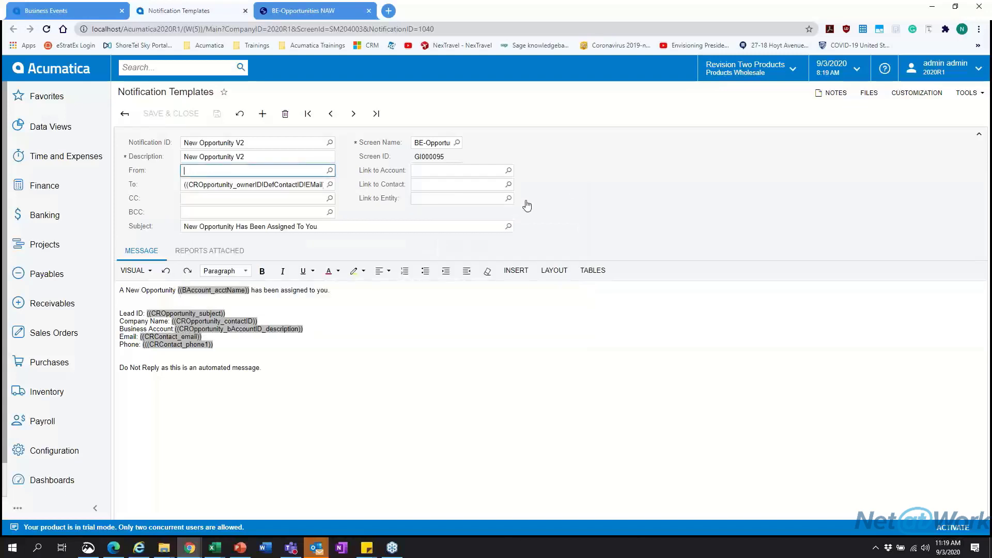
Step: Set the template's To recipient to the opportunity owner's email, CROpportunity->Owner->Default Contact->Email
left_click(331, 185)
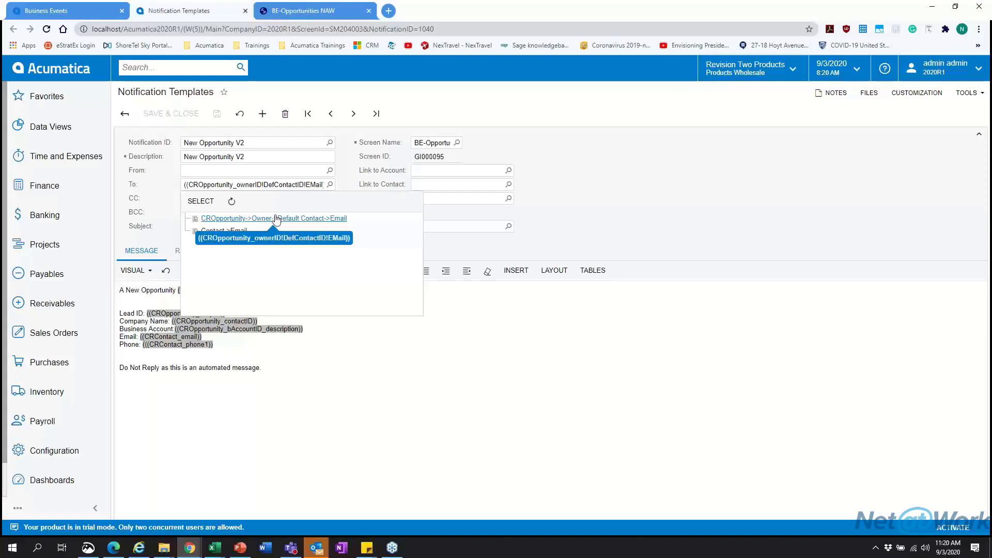
triple_click(253, 184)
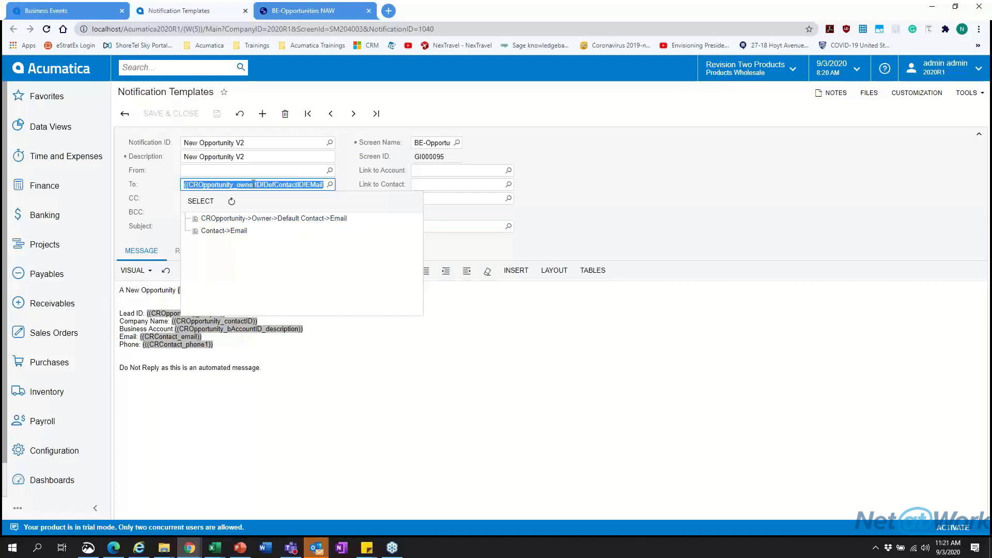
left_click(477, 358)
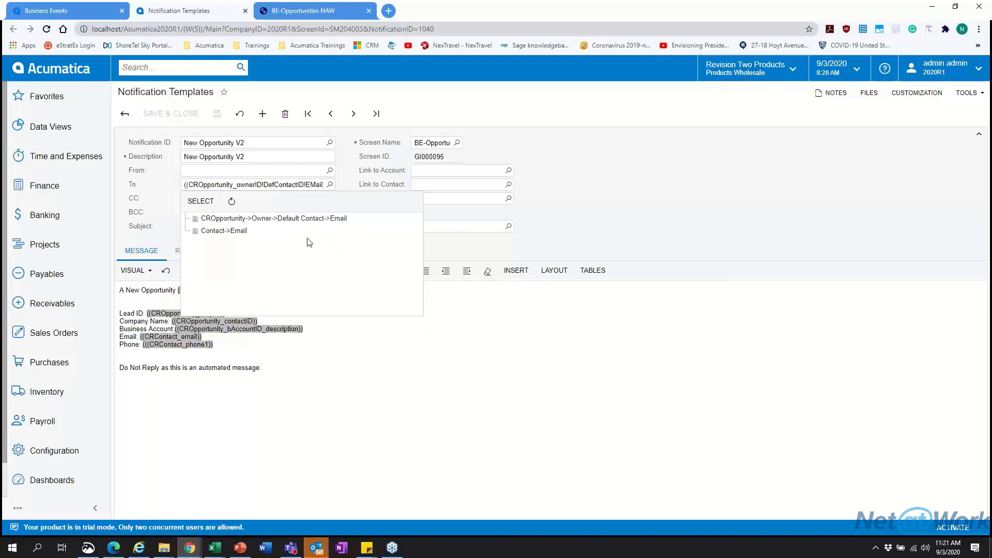
left_click(204, 201)
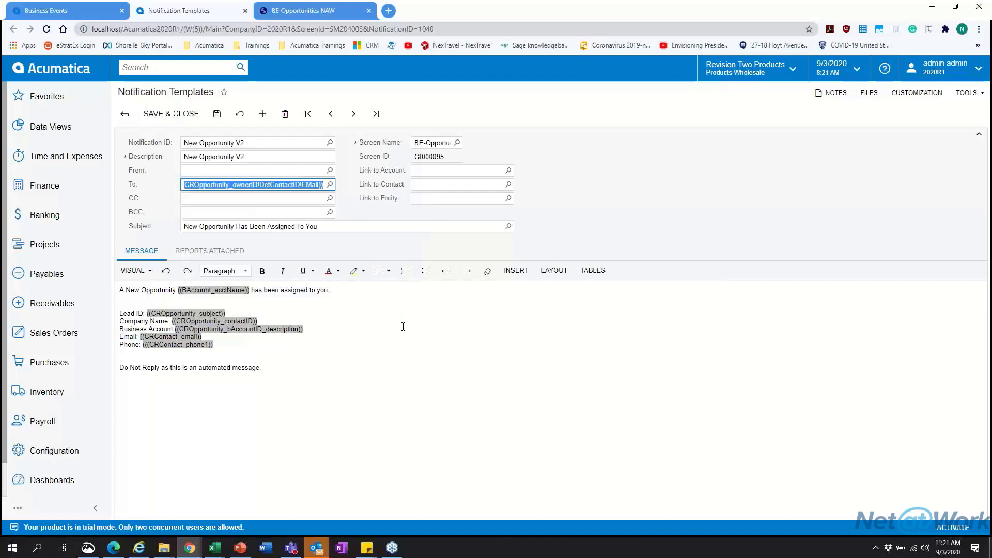
Step: Inspect the template's CC, BCC, Subject and Screen Name settings
left_click(297, 201)
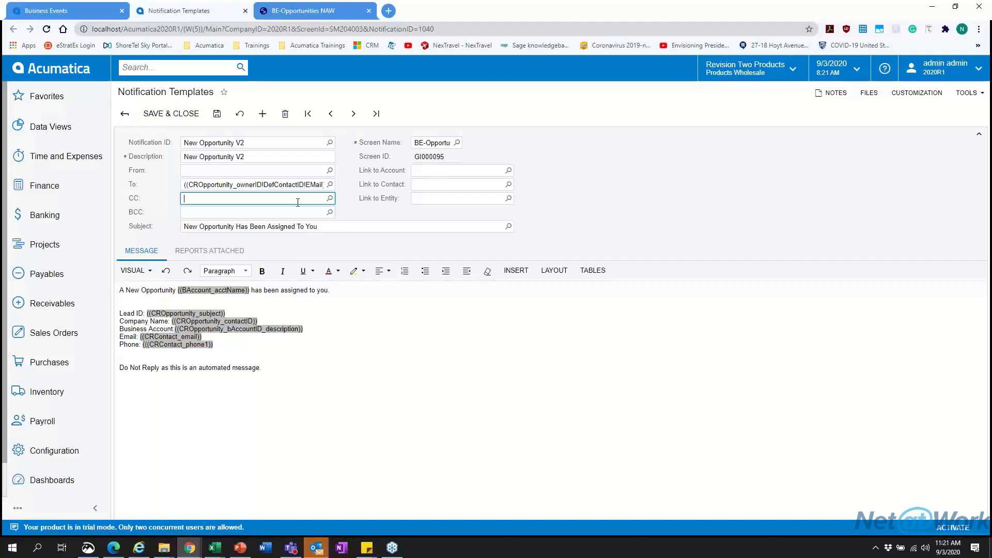
left_click(262, 213)
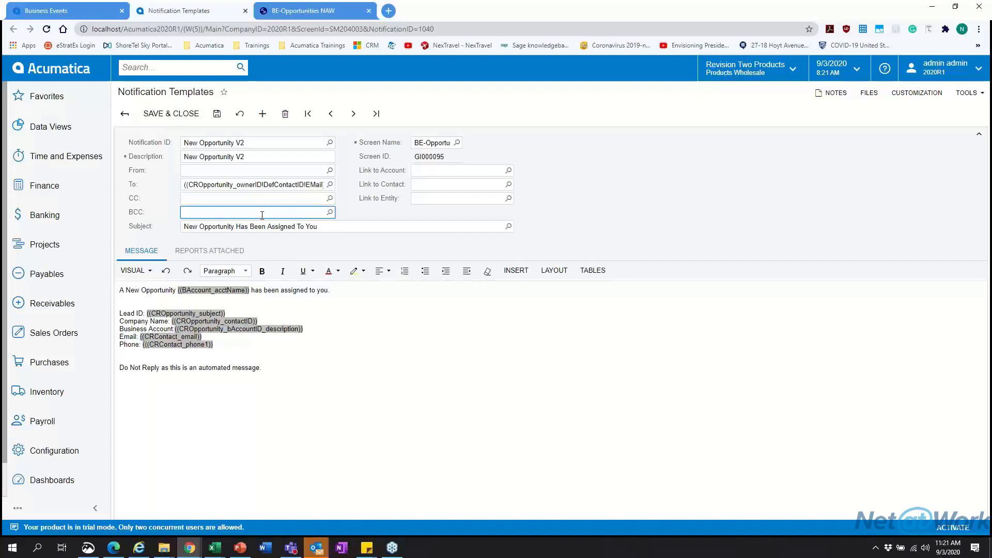
left_click(223, 228)
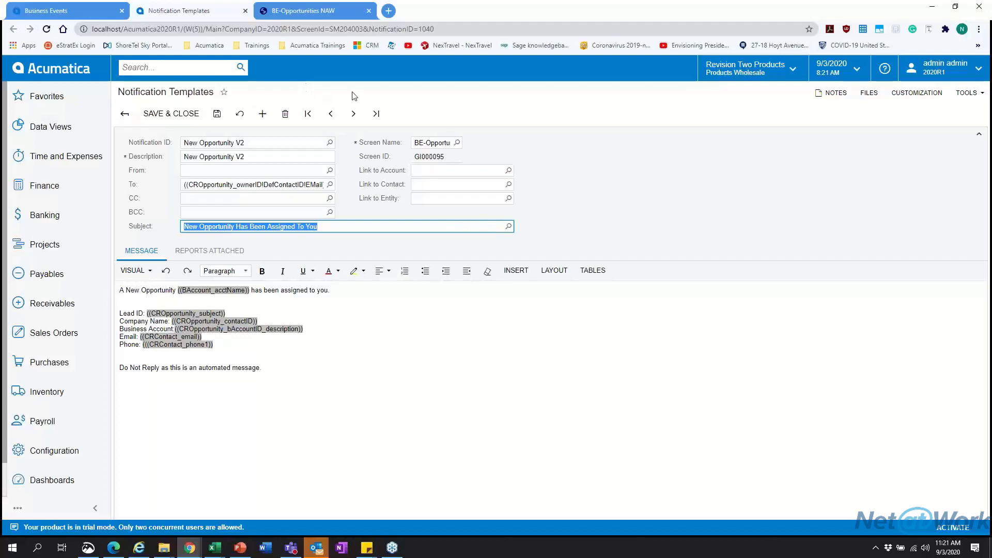
left_click(446, 143)
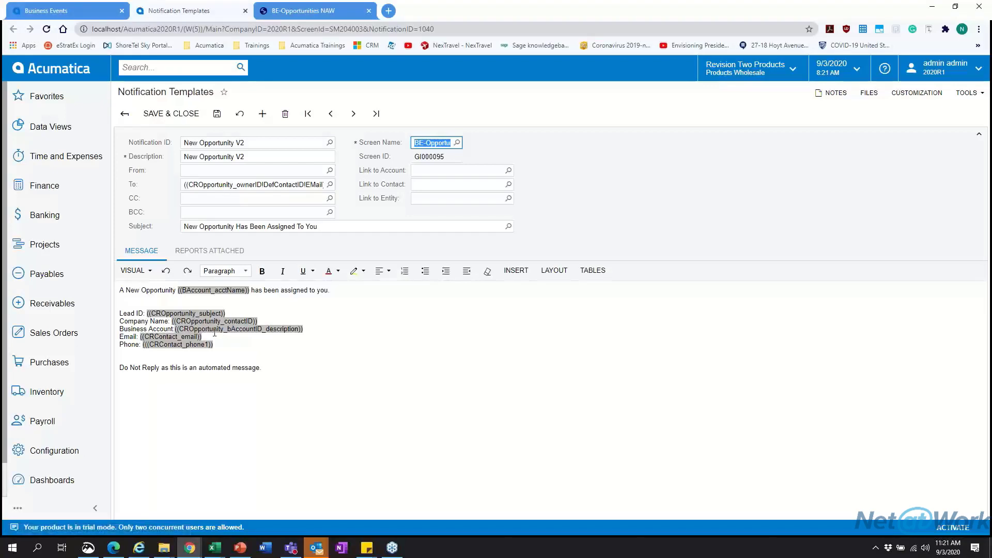
Step: Examine the template's message body and its data placeholders, including the BAccount_acctName and CROpportunity_subject fields
left_click(121, 288)
left_click_drag(121, 288, 301, 370)
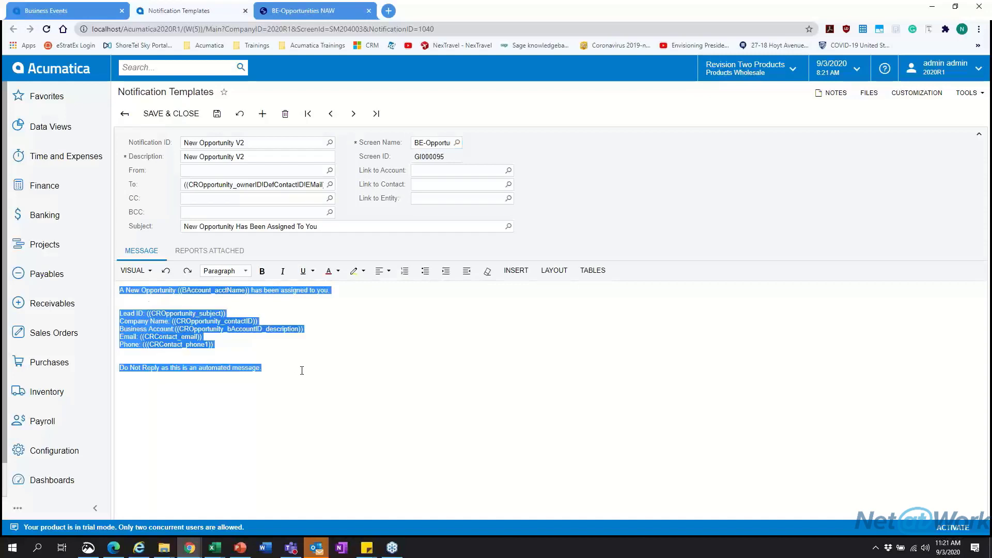
left_click(300, 370)
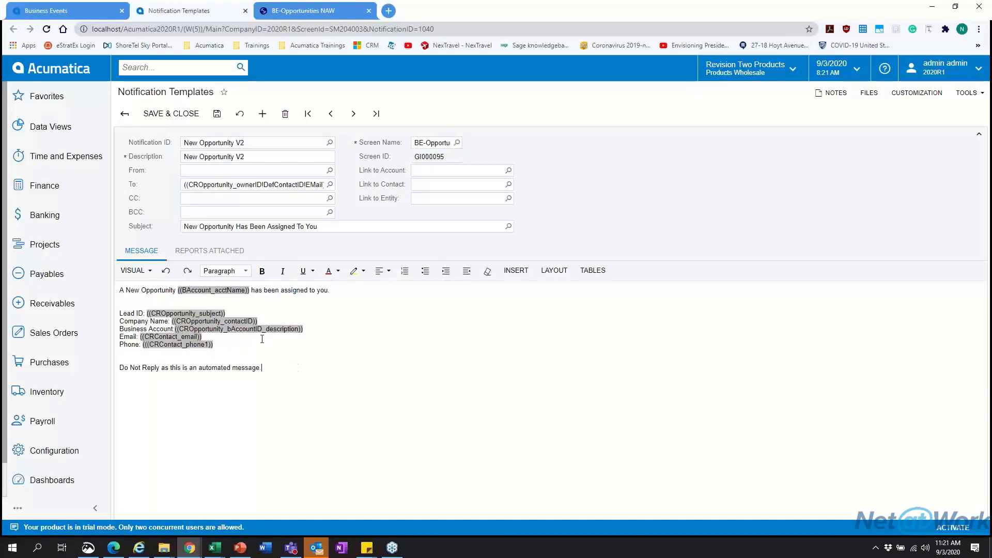
left_click_drag(178, 290, 330, 291)
left_click_drag(244, 296, 248, 293)
left_click(272, 300)
double_click(215, 291)
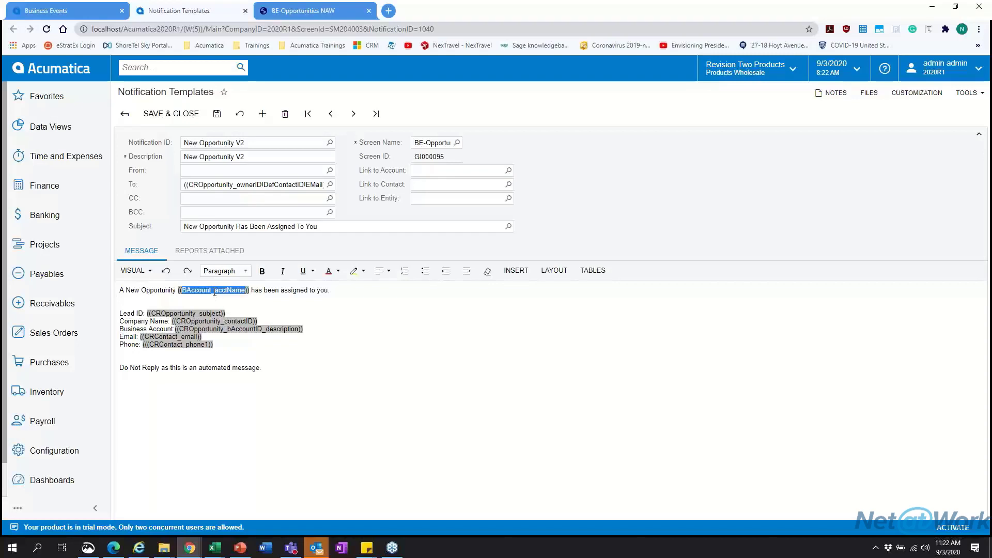
left_click(213, 293)
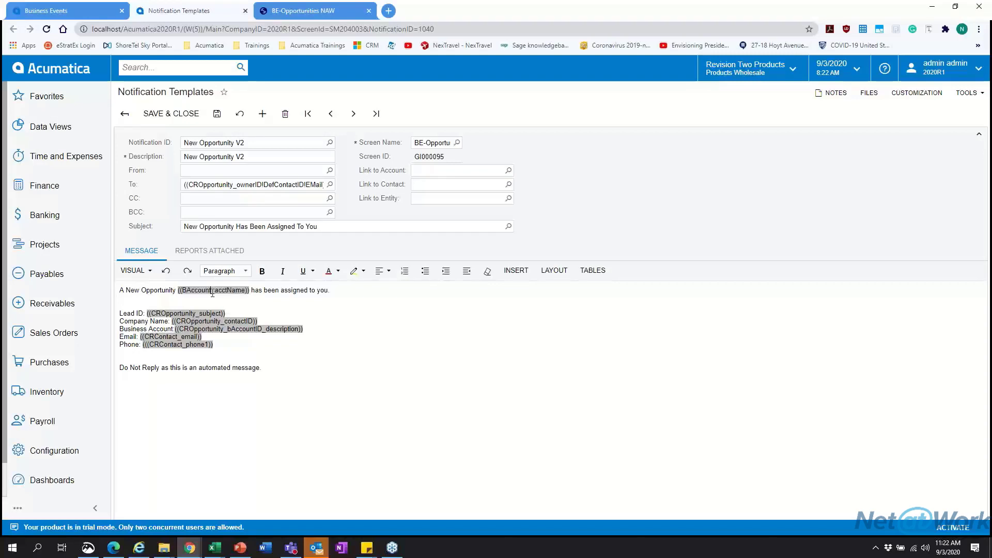
left_click_drag(178, 292, 252, 293)
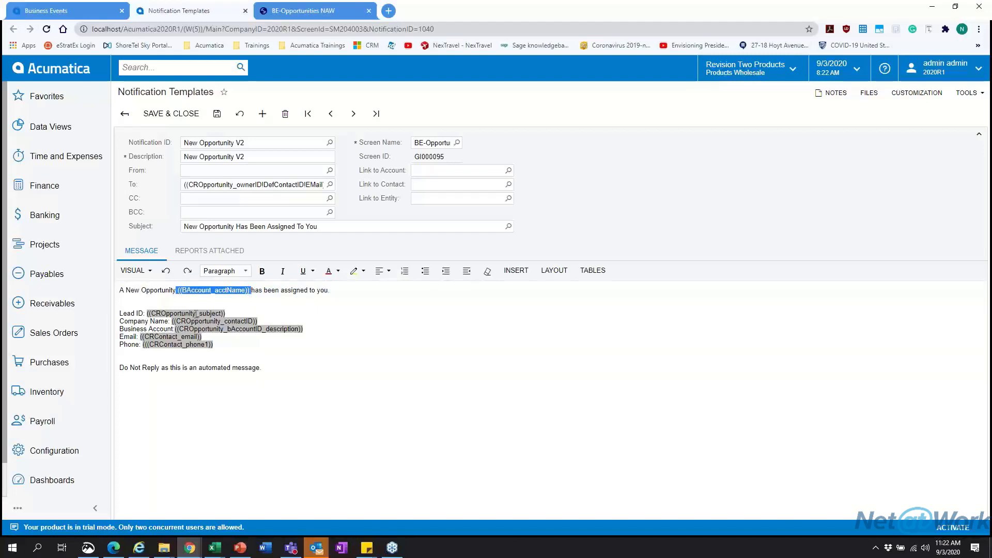
left_click_drag(145, 313, 239, 313)
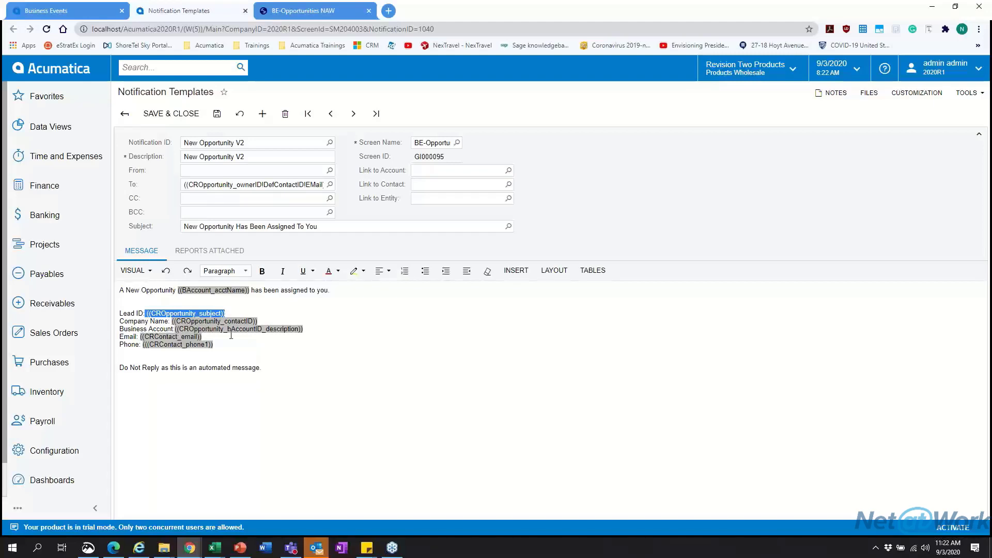
left_click(339, 298)
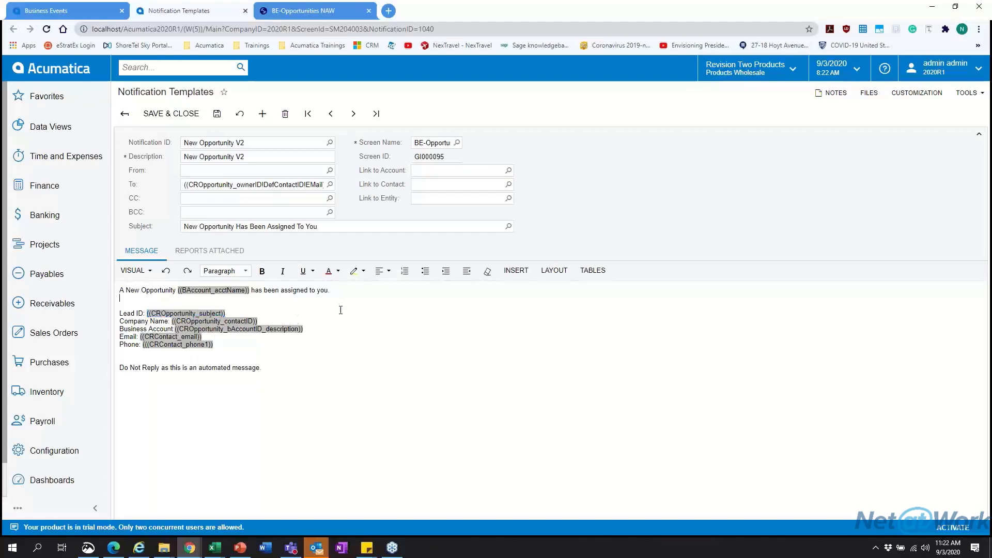
Step: Bring up the message's data field selector, and list the table names available for the business event's trigger condition
left_click(516, 271)
left_click(525, 296)
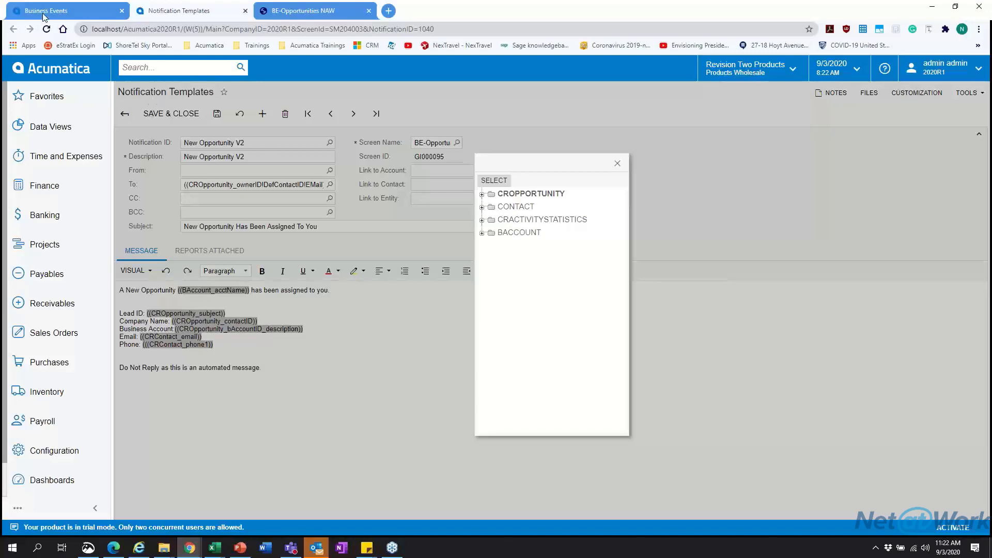
left_click(67, 10)
left_click(190, 222)
left_click(344, 274)
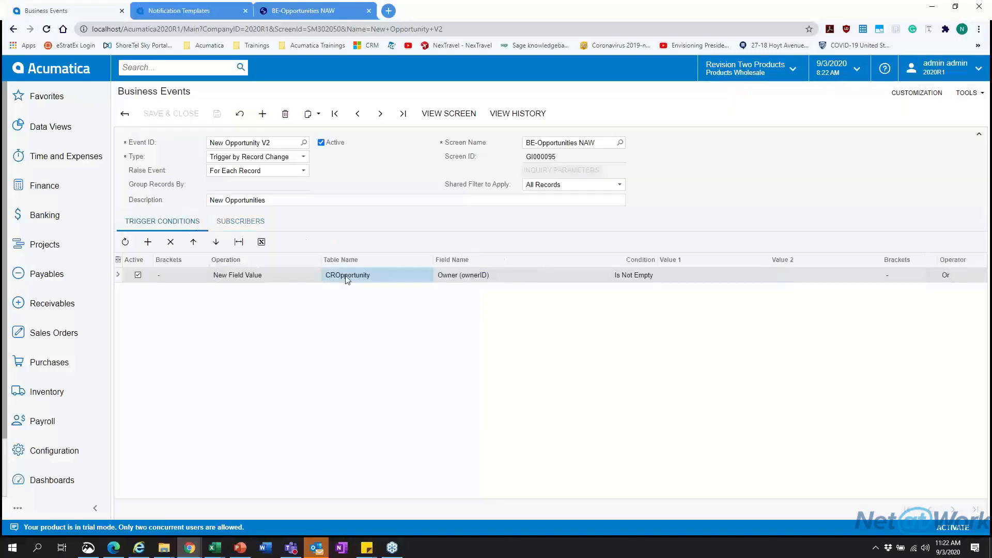
left_click(436, 276)
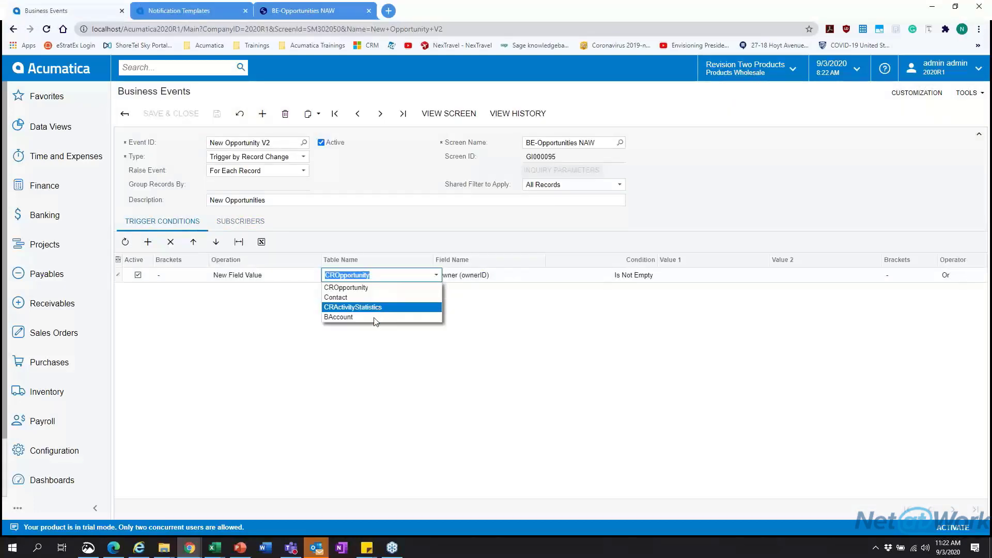
Step: Open the BE-Opportunities NAW generic inquiry for editing and compare its tables with those offered in the trigger condition
left_click(290, 11)
left_click(885, 67)
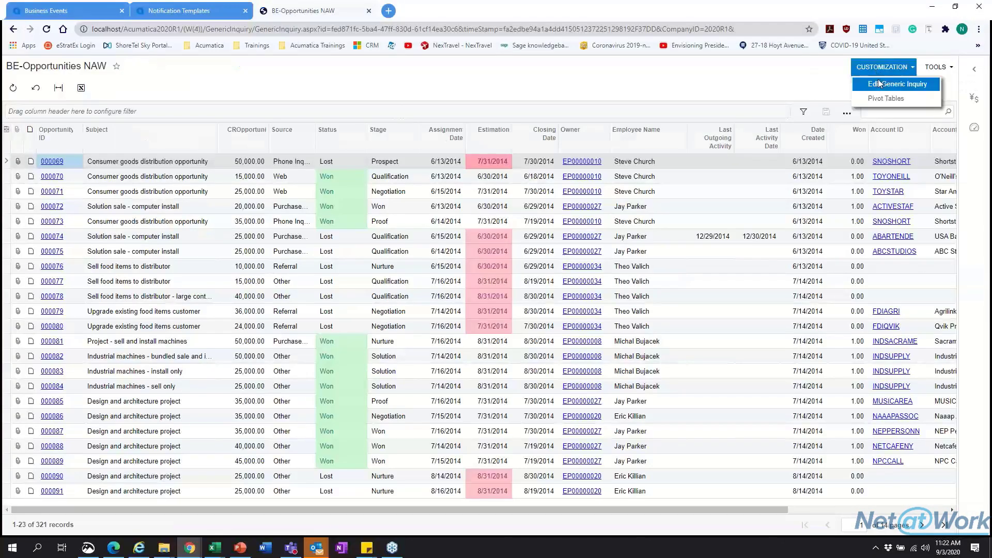
left_click(879, 82)
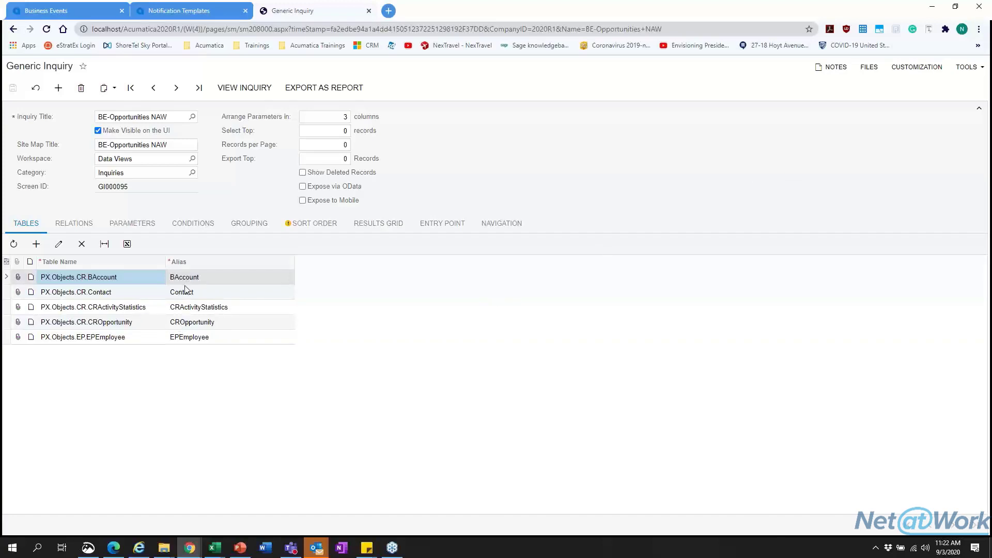
left_click(69, 12)
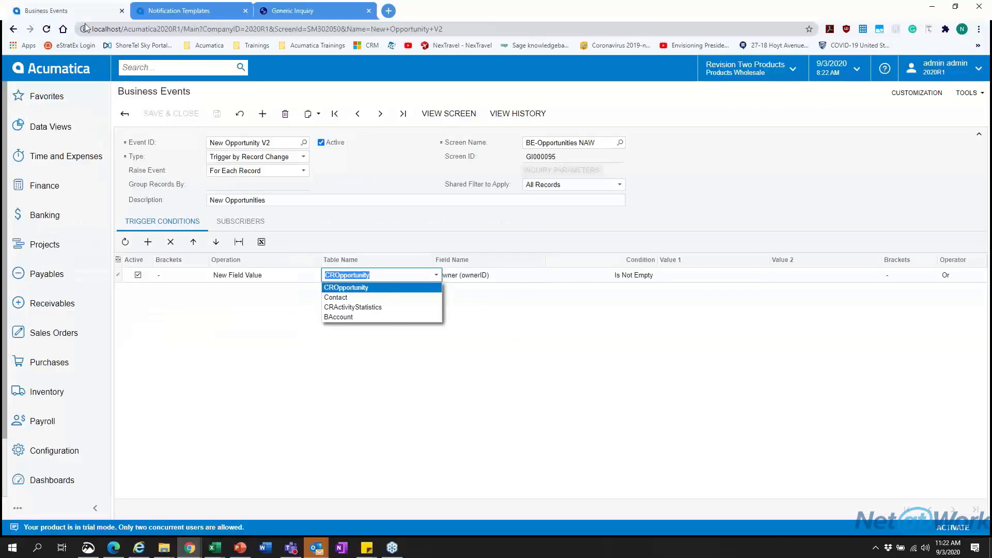
Step: Expand CROpportunity and Contact in the notification template's data field selector to examine their insertable fields
left_click(185, 8)
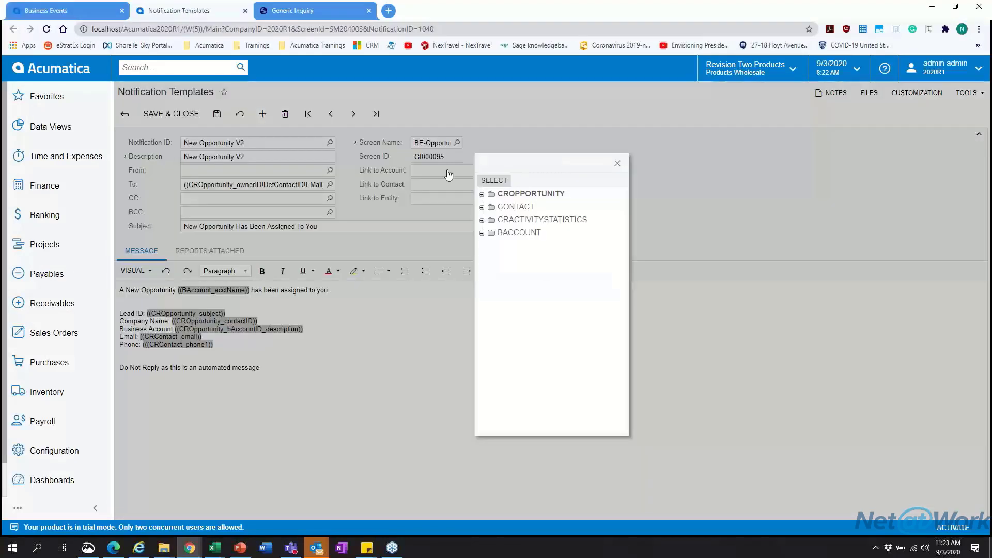
left_click(482, 195)
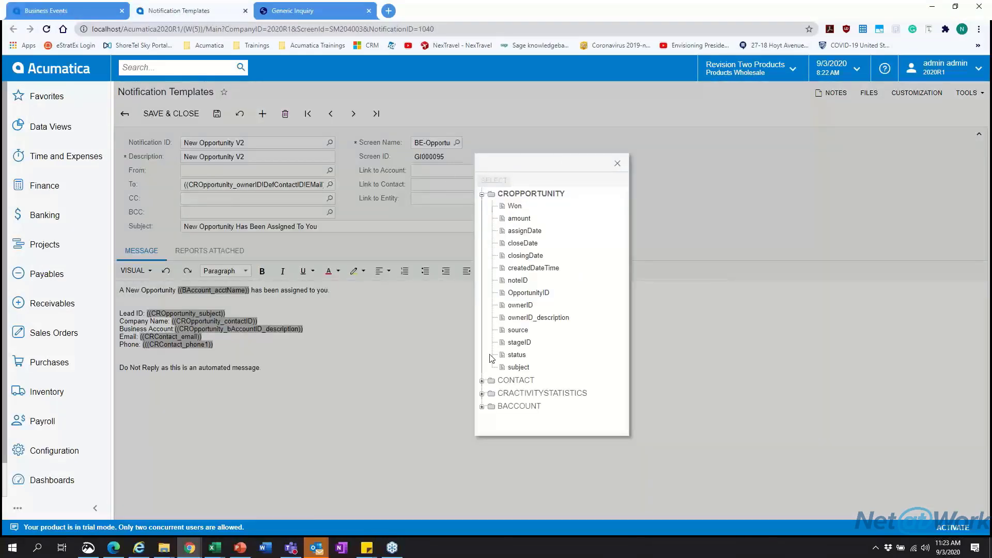
left_click(481, 381)
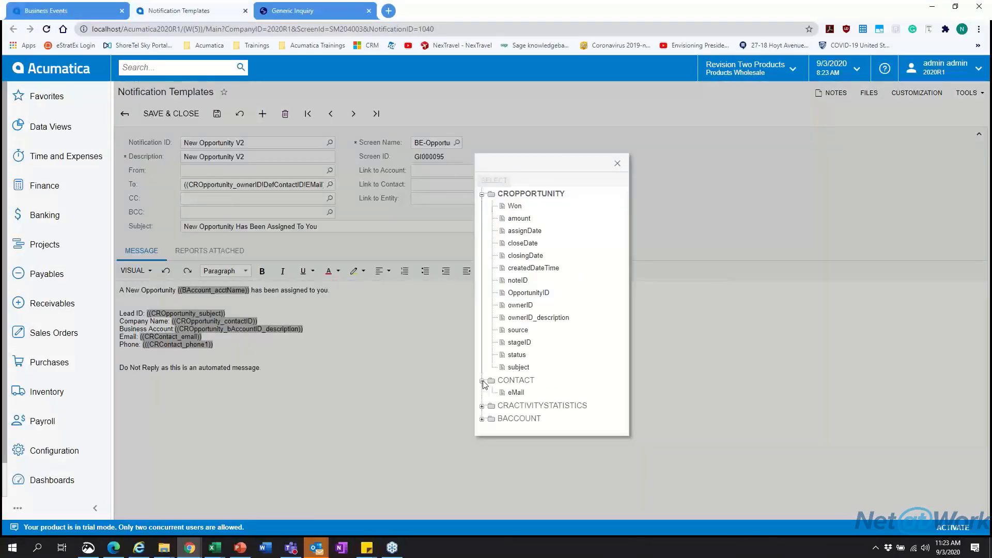
Step: Expand CRActivityStatistics and BAccount in the data field selector and examine the fields available under each table
left_click(482, 406)
scroll(485, 424, "down", 1)
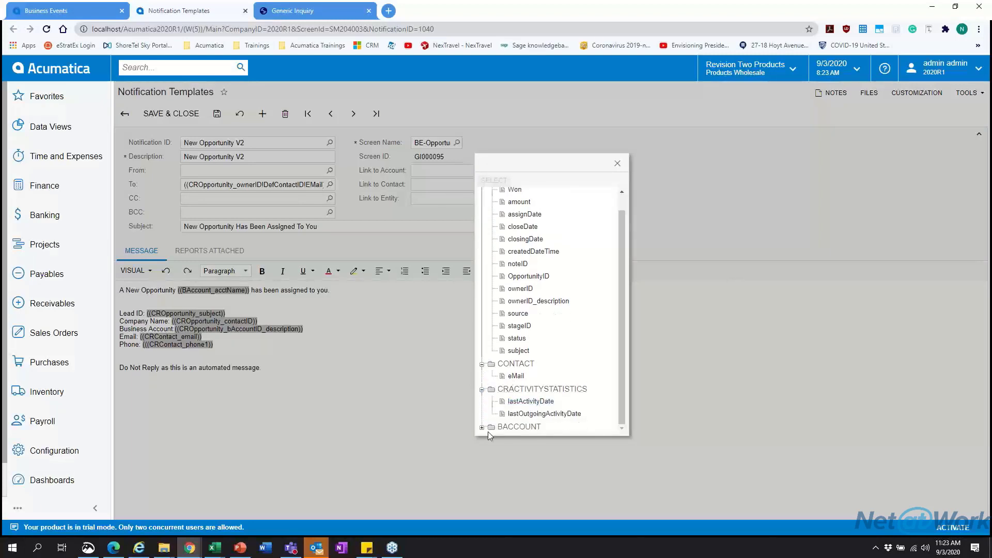
left_click(481, 427)
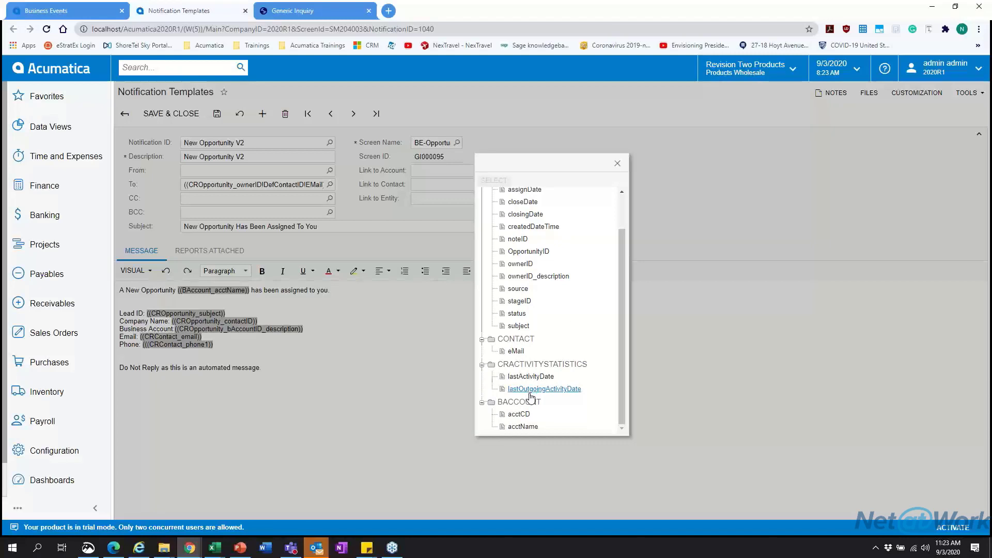
scroll(533, 395, "up", 1)
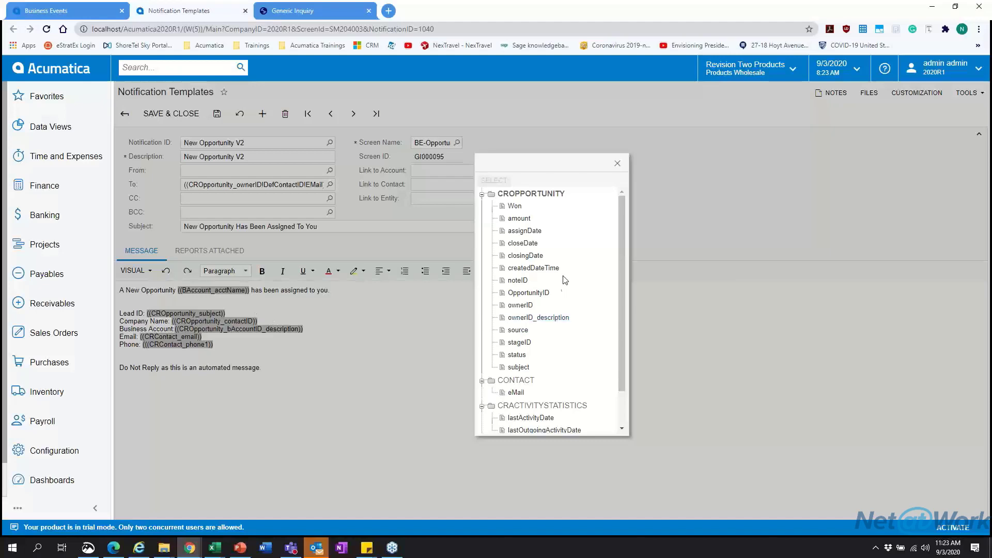
scroll(526, 306, "down", 1)
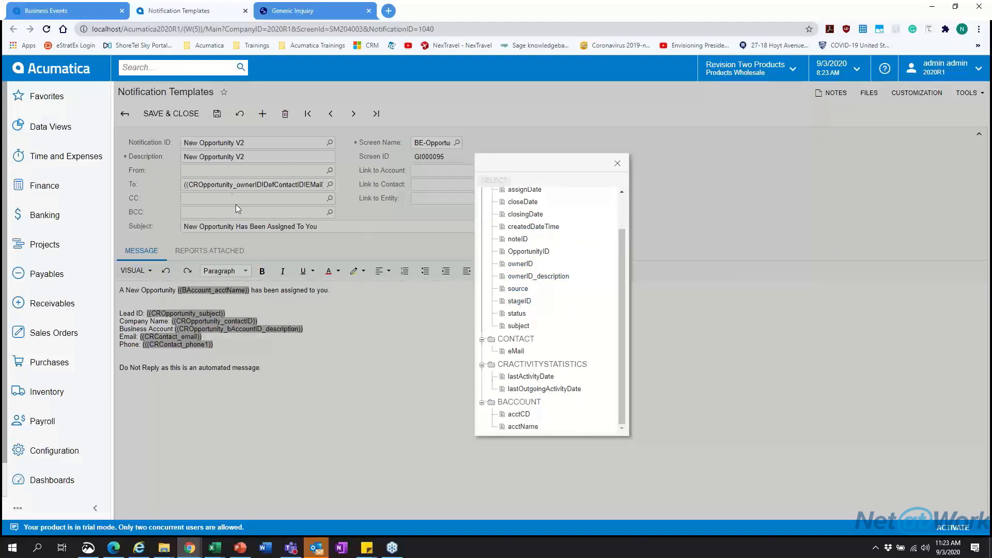
Step: Review the results grid fields of the BE-Opportunities NAW generic inquiry, and view the inquiry's records
left_click(295, 11)
left_click(417, 236)
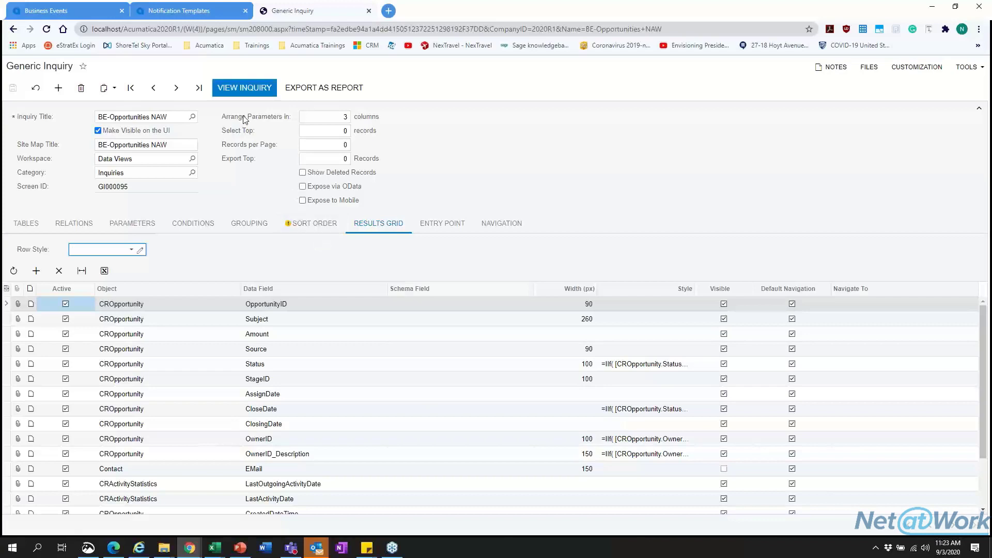
left_click(246, 86)
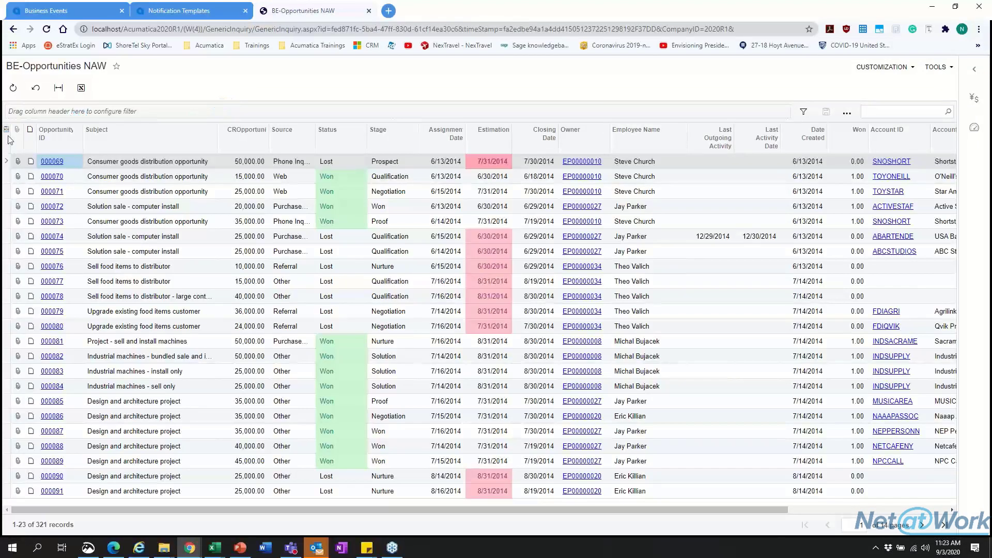
Step: Remove the Employee Email column from the inquiry's selected columns and apply the column configuration
left_click(7, 129)
left_click(549, 382)
scroll(549, 383, "down", 2)
scroll(550, 383, "down", 1)
left_click(549, 385)
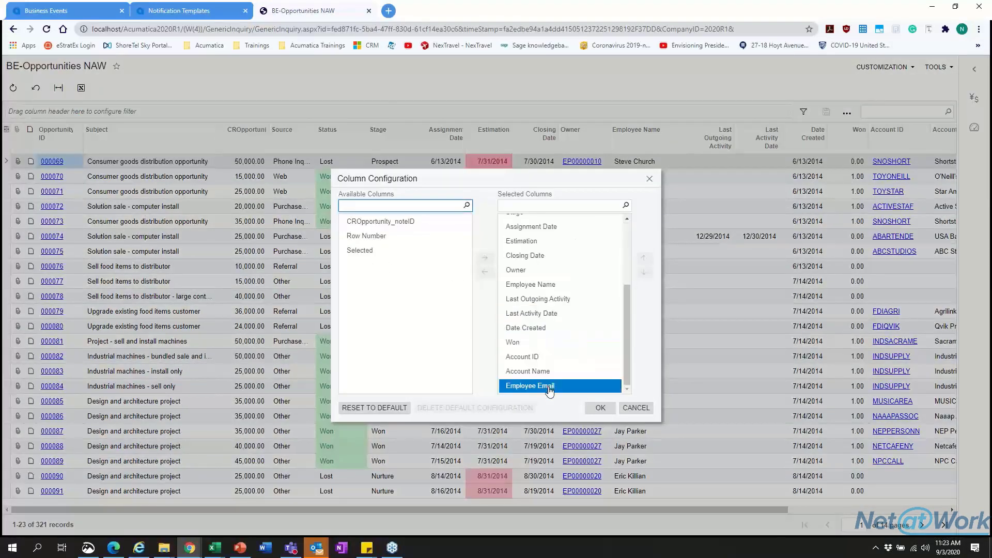
left_click(485, 273)
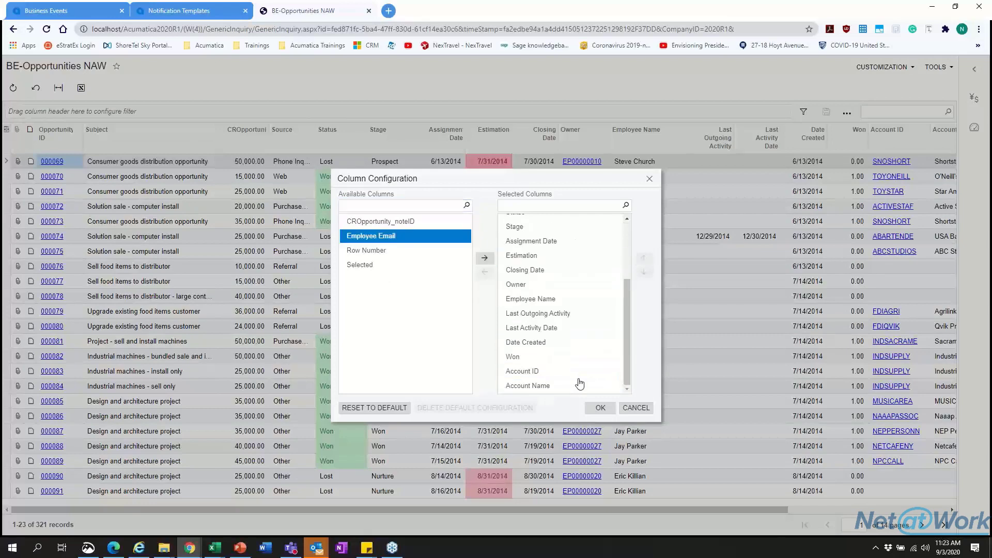
left_click(600, 409)
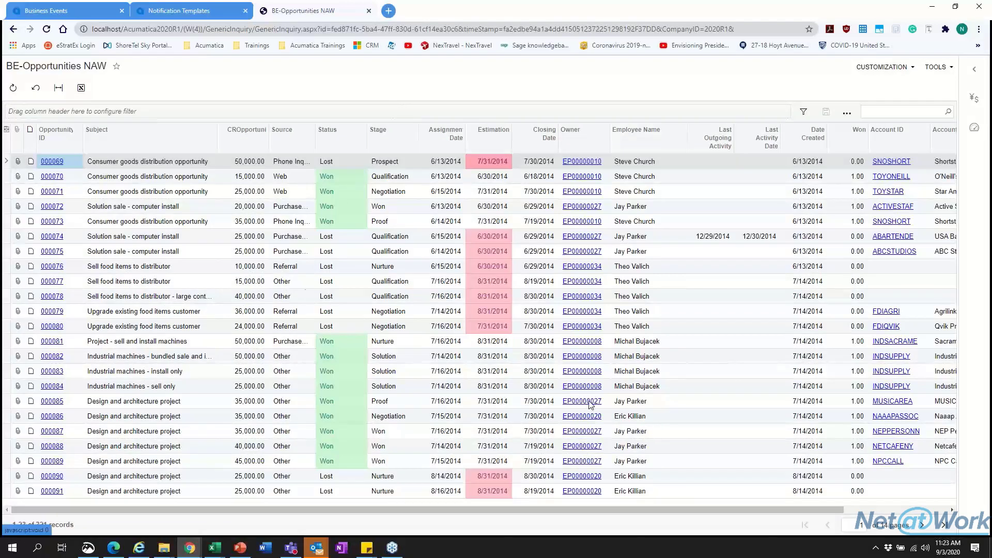
Step: Reopen the inquiry's column configuration to review its selected columns, and return to the business event's trigger condition
left_click(6, 131)
scroll(555, 268, "up", 4)
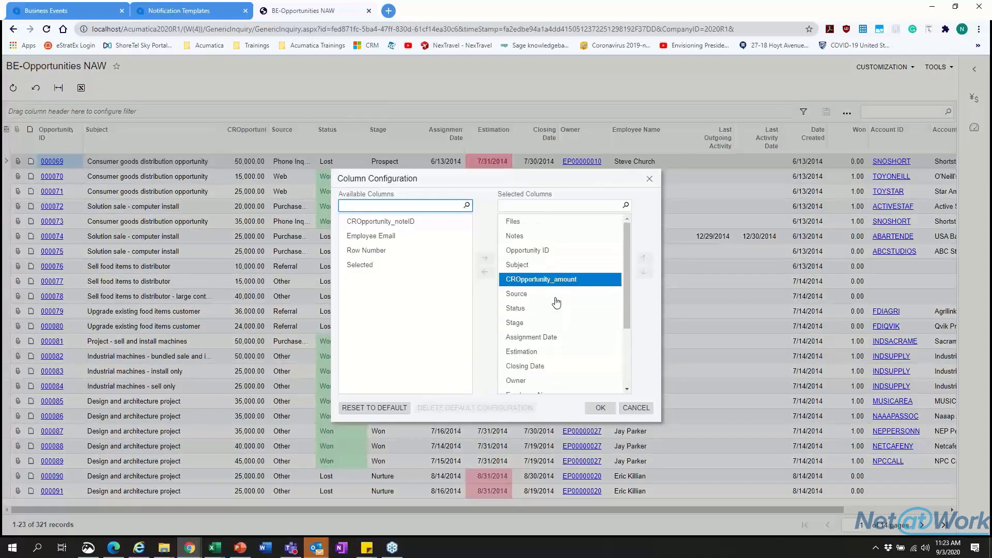
left_click(83, 11)
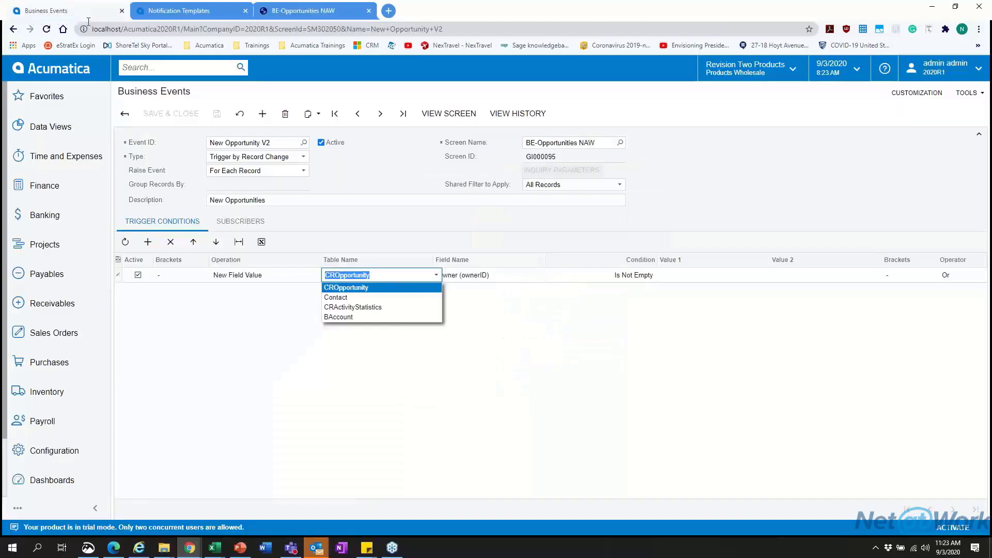
Step: Insert the CROpportunity ownerID data field into the notification template's message body below the opening line
left_click(207, 10)
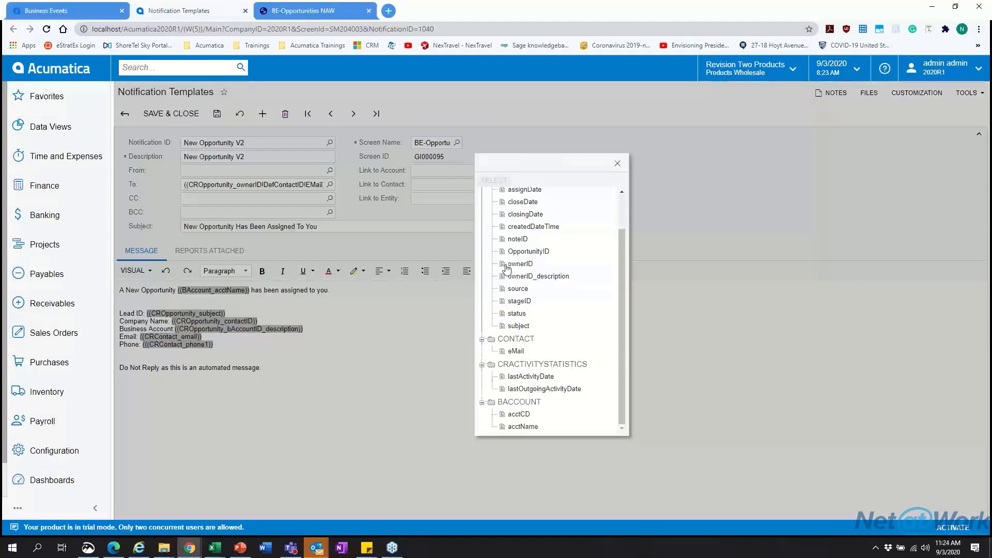
double_click(523, 264)
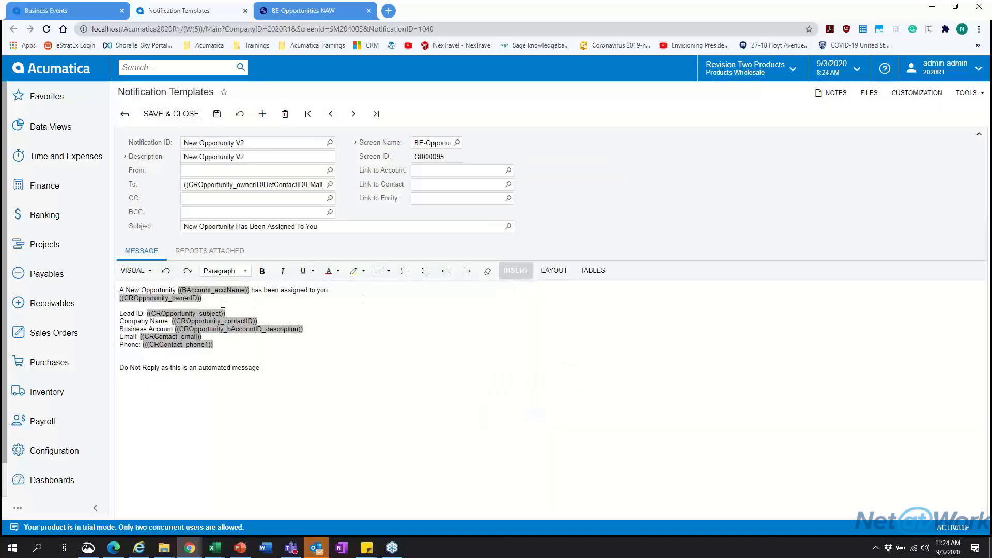
left_click_drag(215, 299, 115, 300)
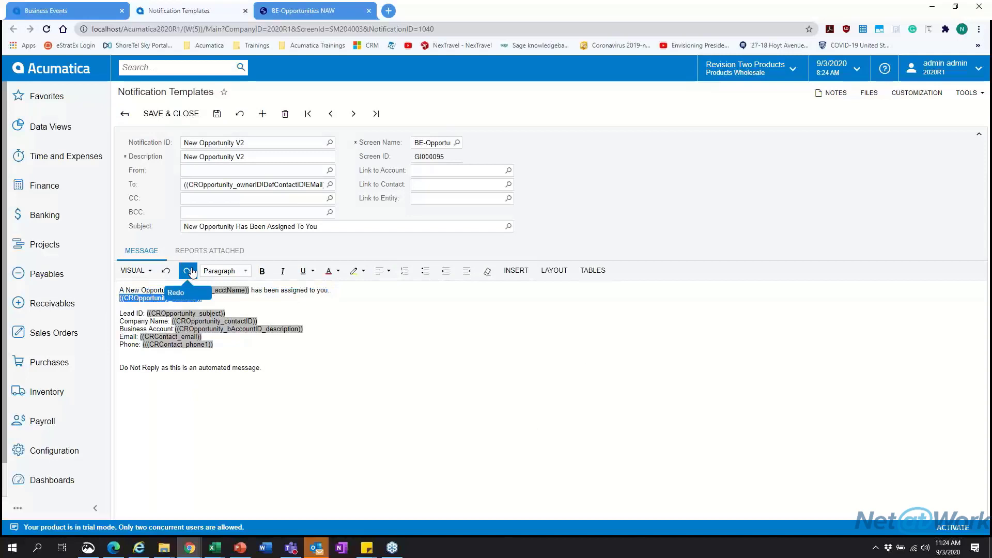
left_click(242, 306)
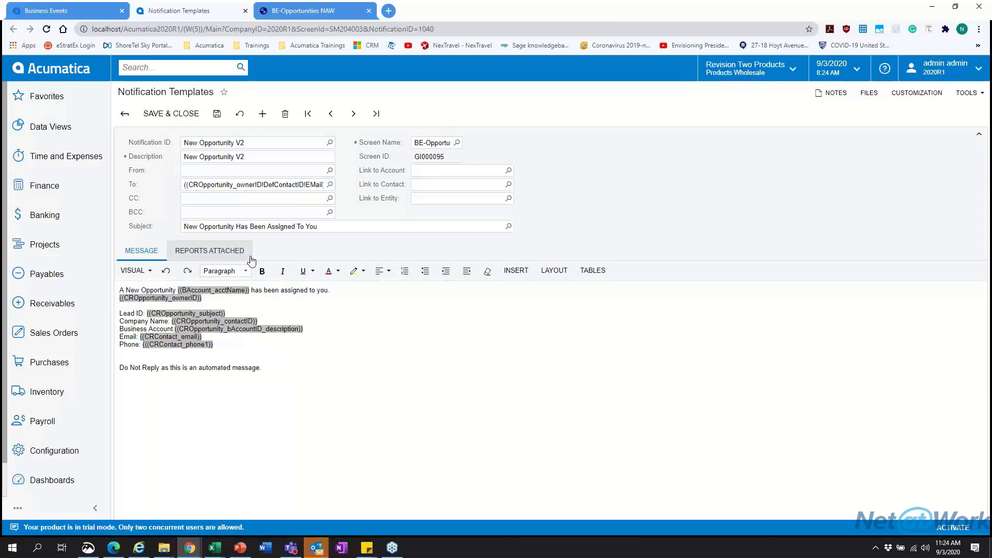
Step: Examine the BAccount_acctName and CROpportunity_subject placeholders, and compare the template with the inquiry's columns and the business event
double_click(209, 288)
double_click(190, 315)
left_click(301, 12)
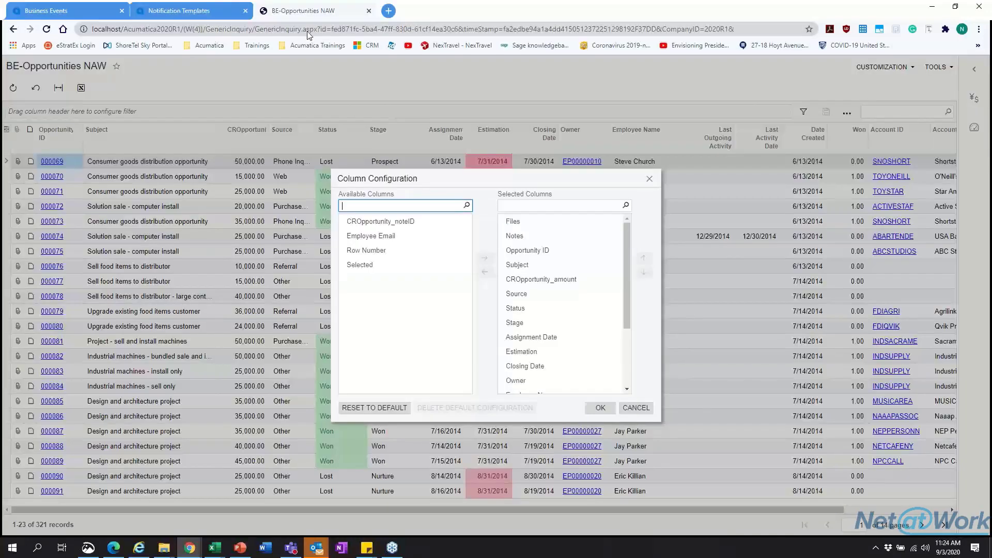
key("Escape")
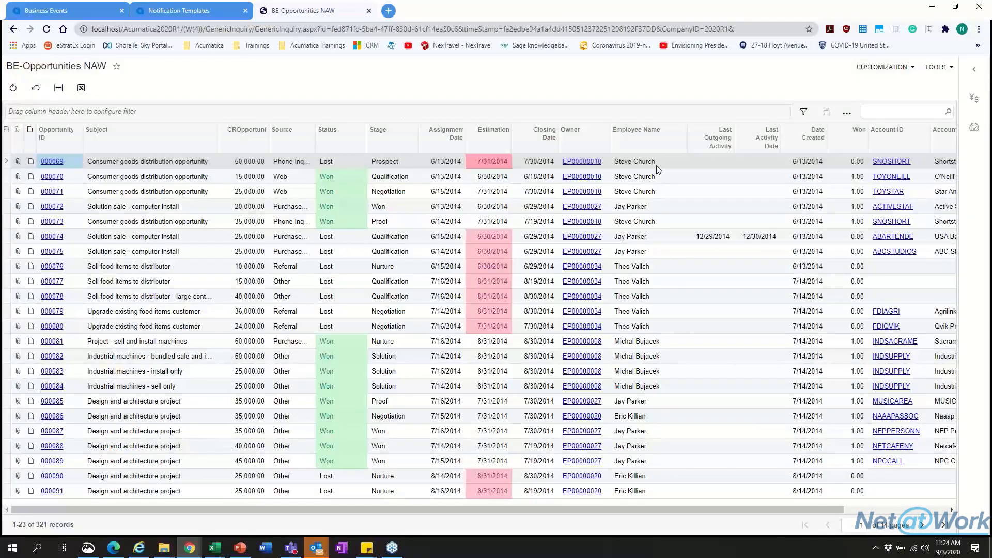
left_click(98, 15)
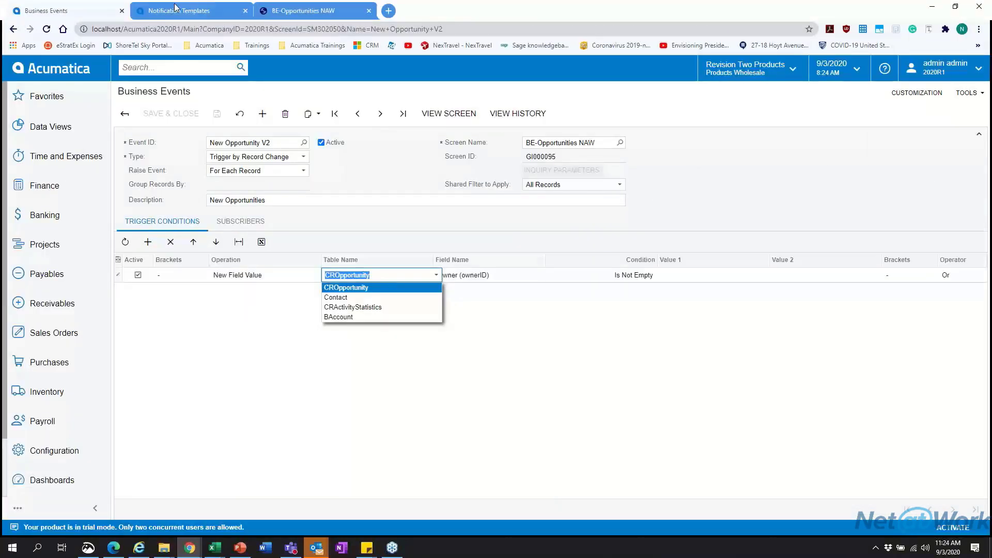
left_click(195, 12)
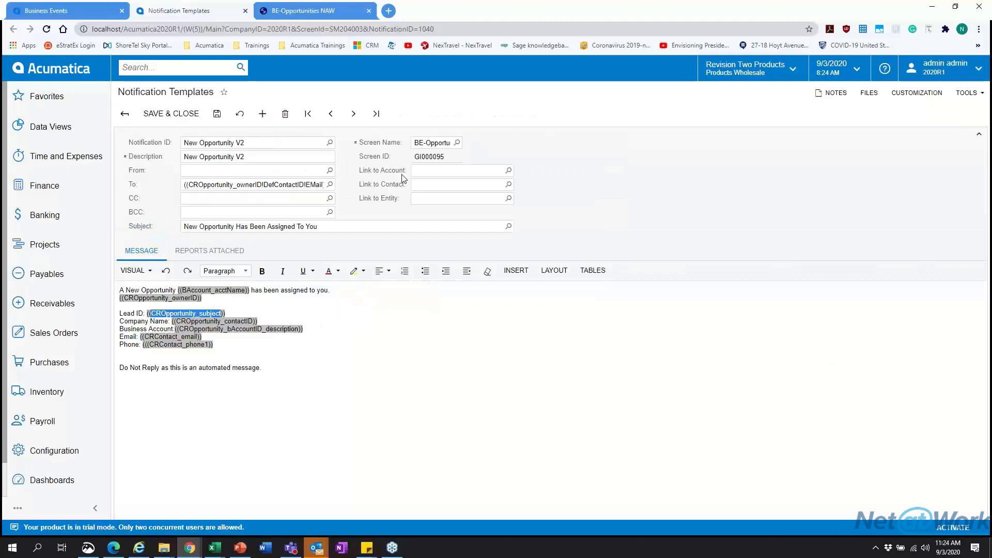
Step: Attach the Sales Quote report to the notification template in PDF format, searching the reports for "oppo"
left_click(232, 255)
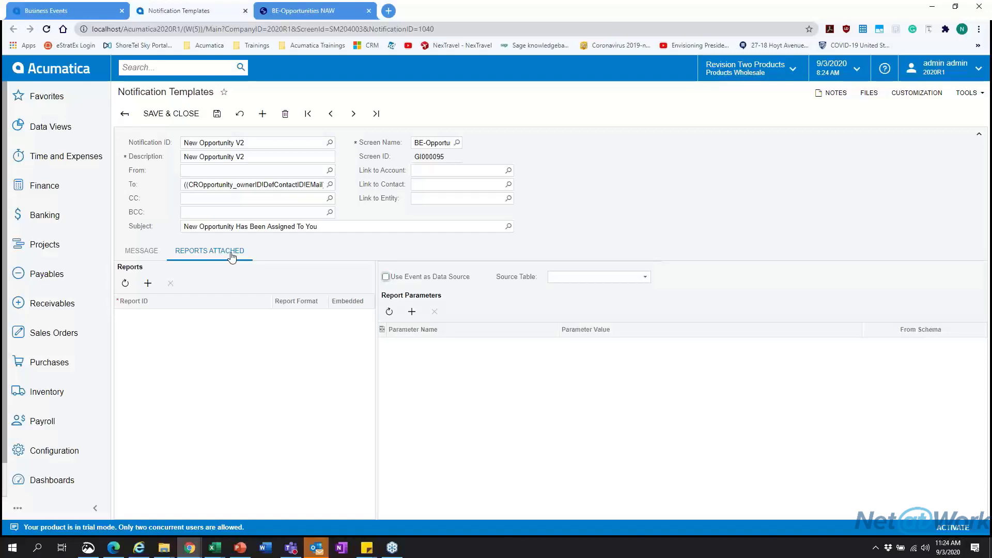
left_click(148, 283)
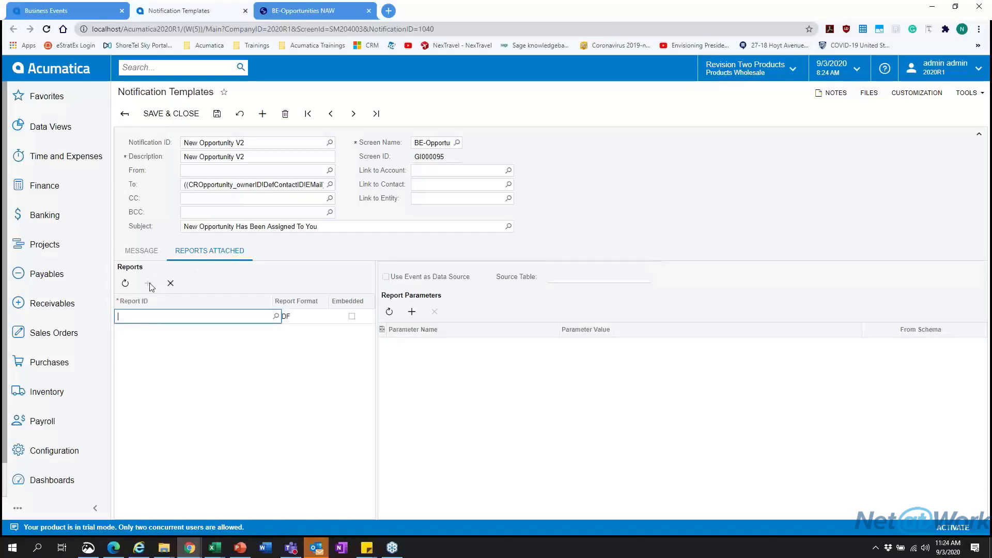
left_click(276, 316)
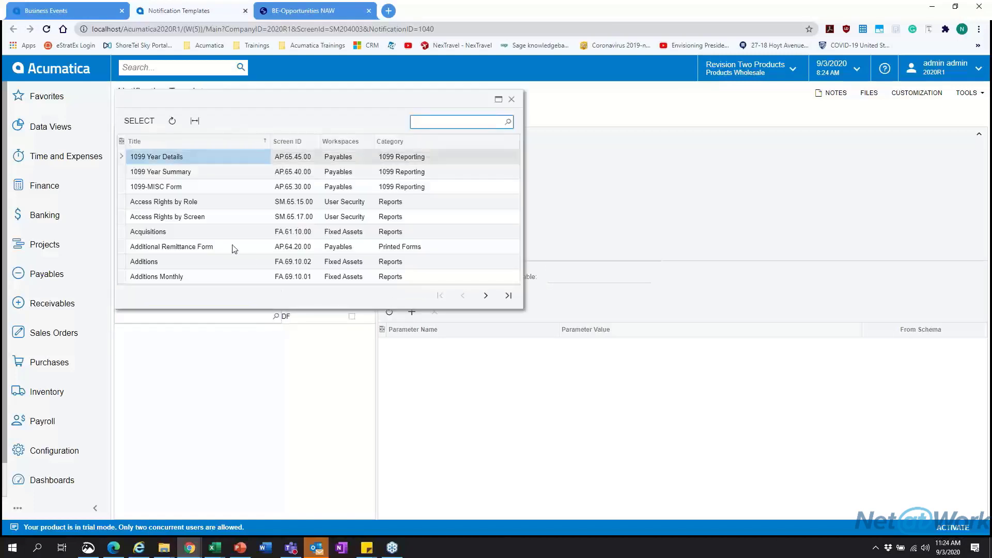
left_click(485, 295)
left_click(486, 295)
left_click(486, 295)
left_click(448, 123)
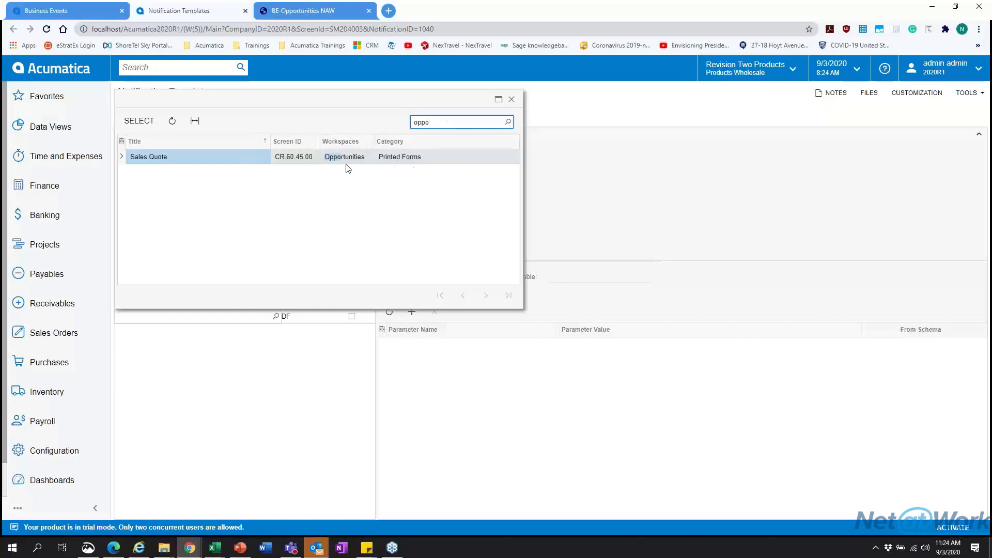
double_click(228, 157)
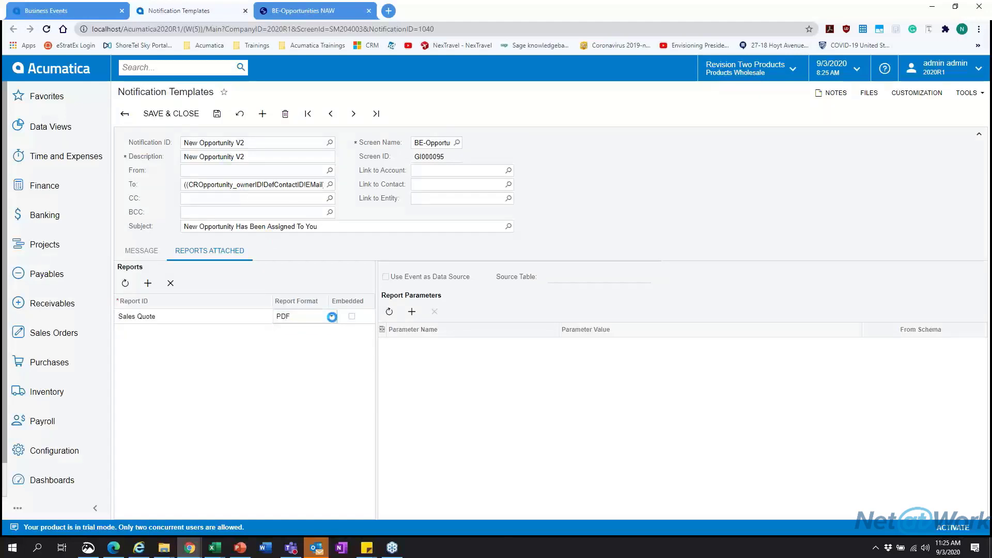
left_click(332, 317)
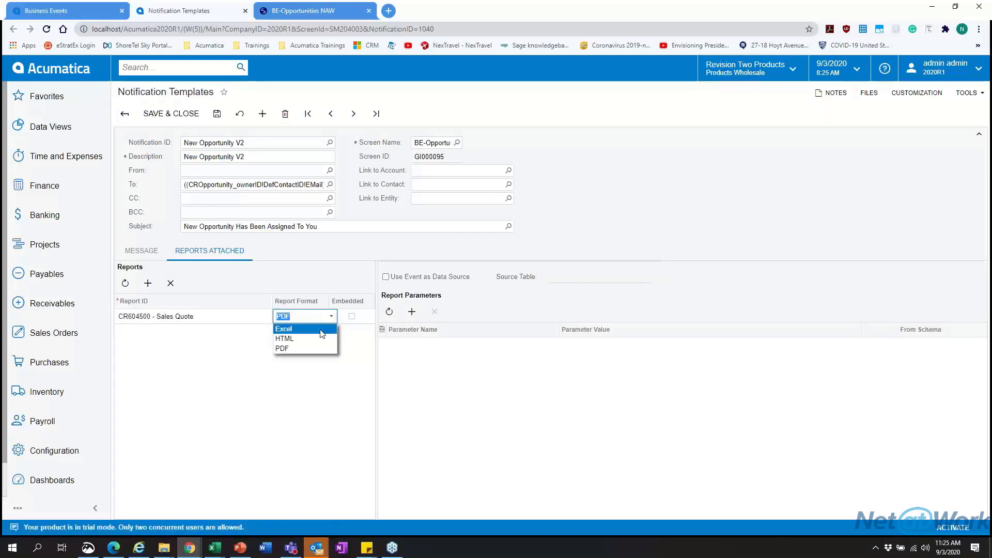
left_click(368, 351)
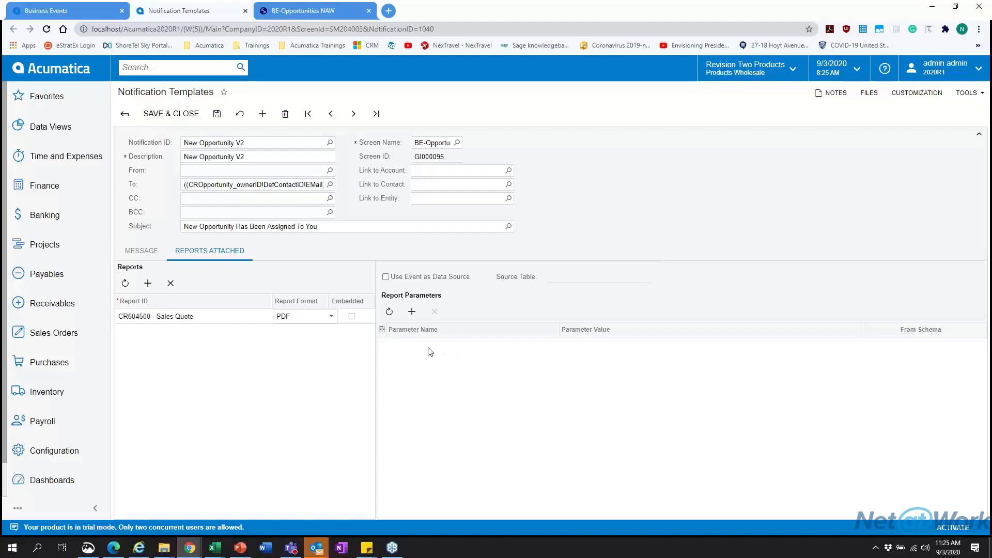
Step: Add a report parameter row for the attached Sales Quote report and list the available parameter names
left_click(412, 311)
left_click(563, 345)
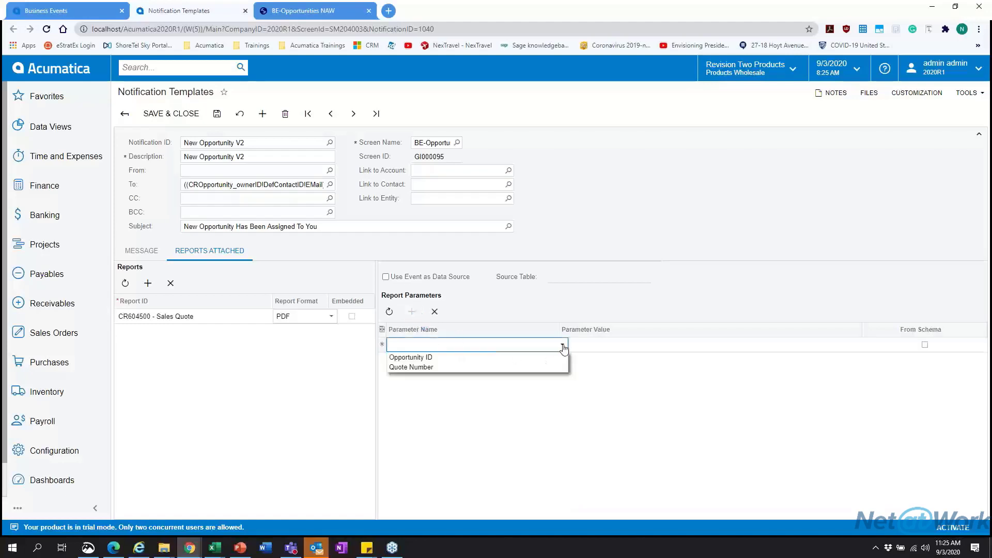
left_click(563, 346)
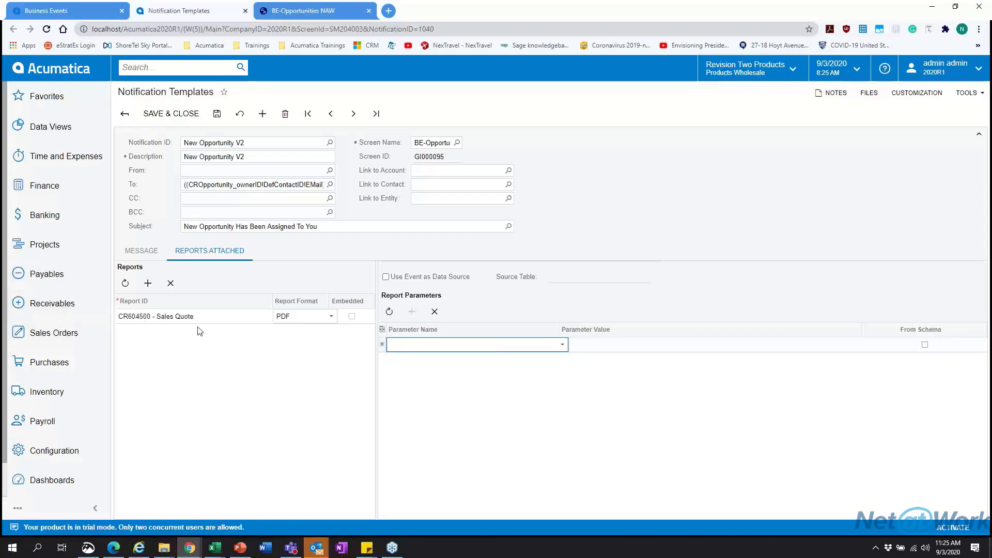
Step: Search for "sales quote" and open the Sales Quote printed form in a new browser tab to examine its parameters
left_click(197, 66)
type("sales")
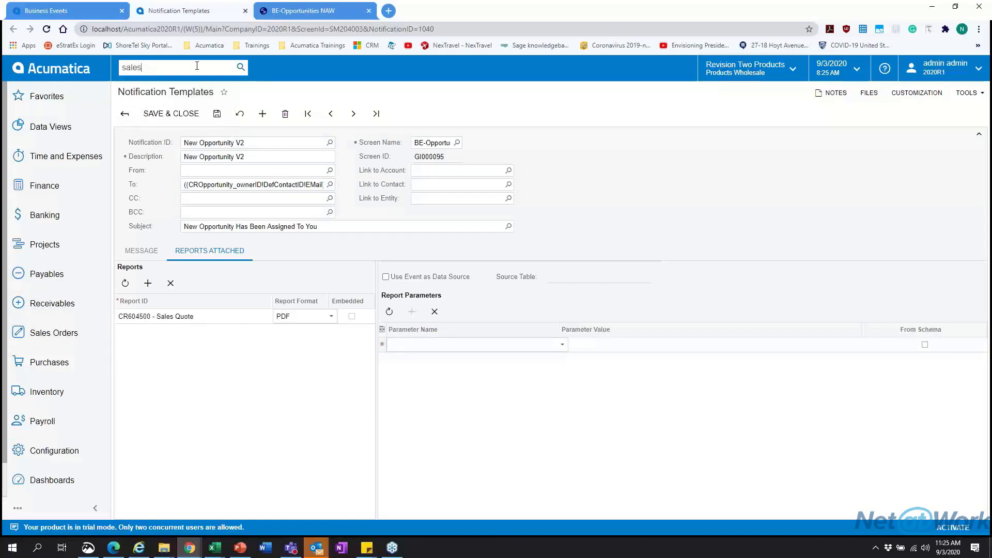
type(" quote")
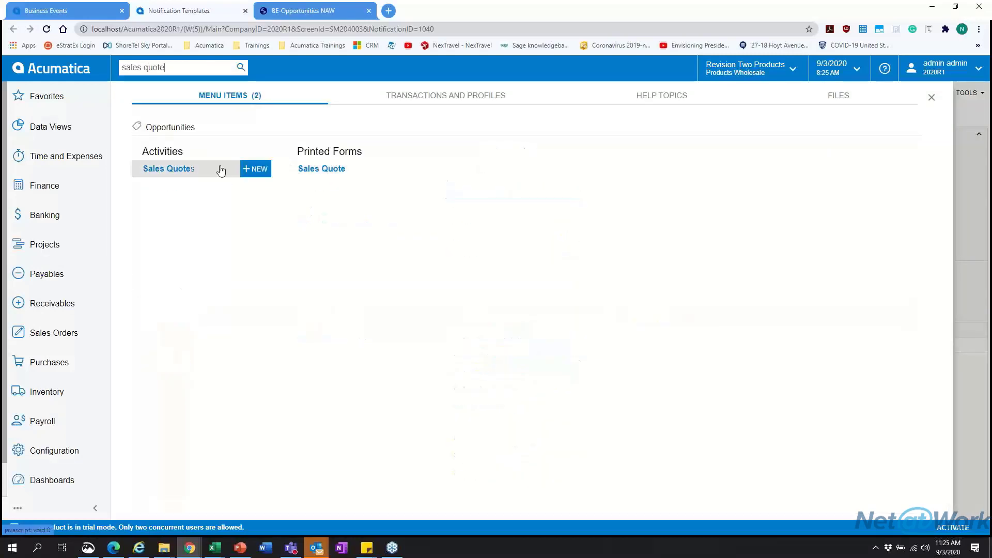
right_click(348, 170)
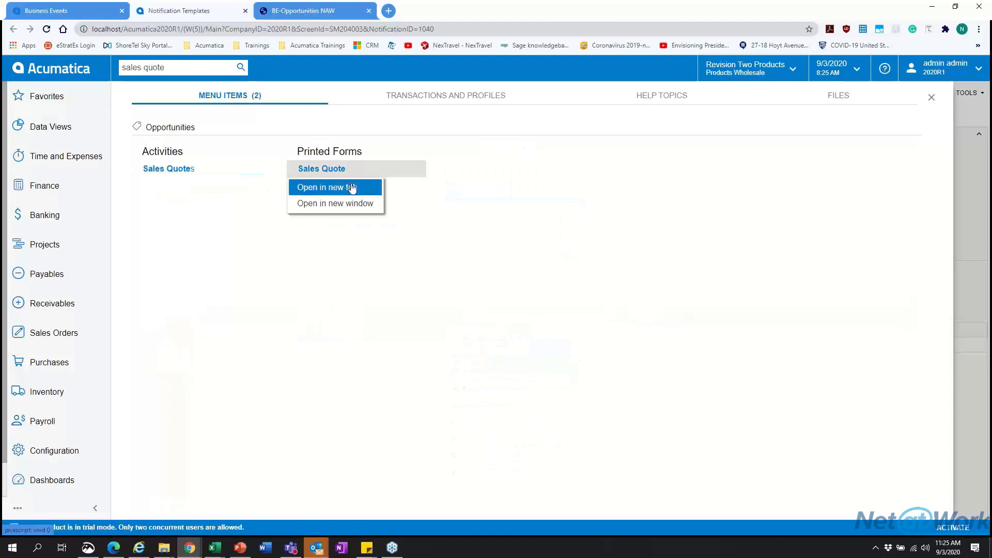
left_click(353, 186)
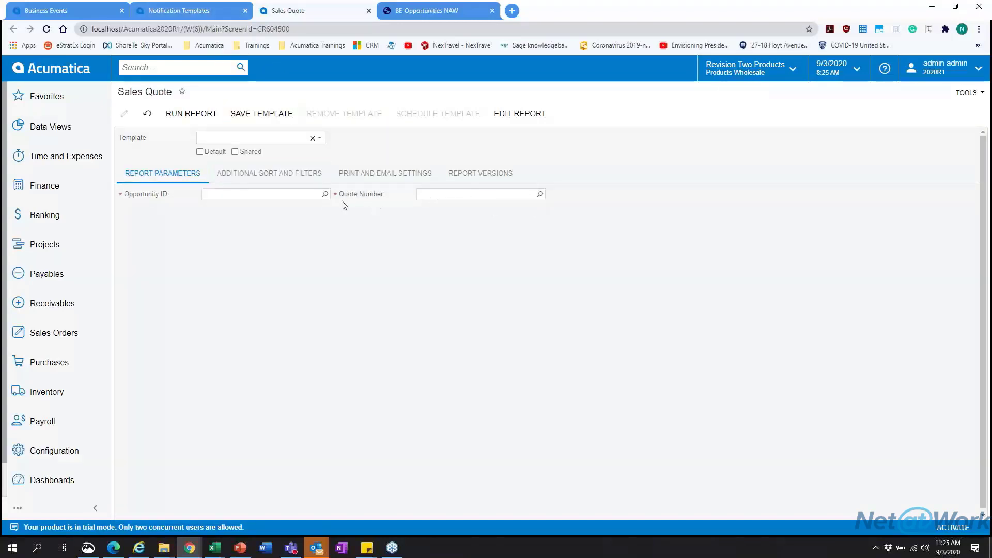
Step: In the notification template, choose Opportunity ID as the Sales Quote report's parameter and list the fields available for its value
left_click(195, 11)
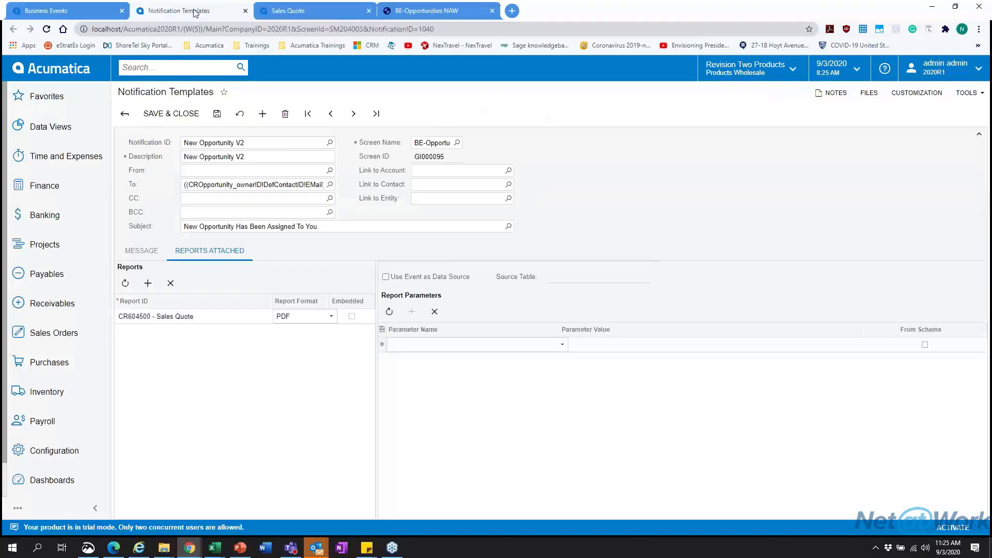
left_click(562, 345)
left_click(557, 357)
left_click(669, 346)
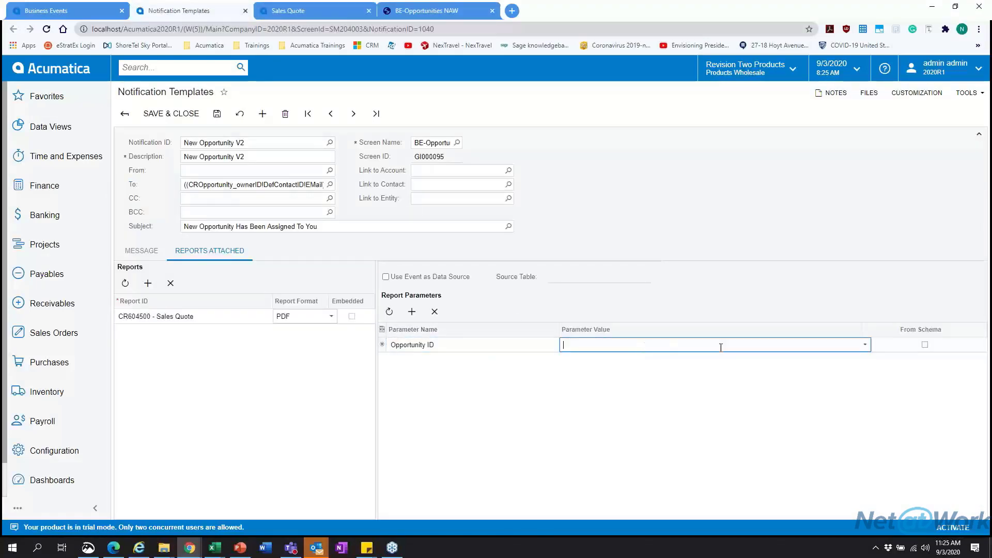
left_click(865, 347)
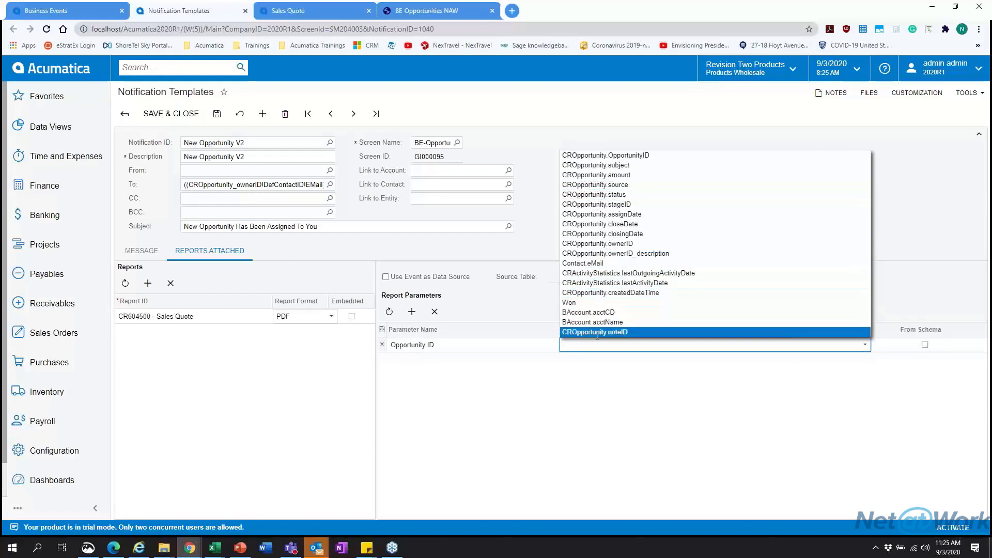
left_click(593, 375)
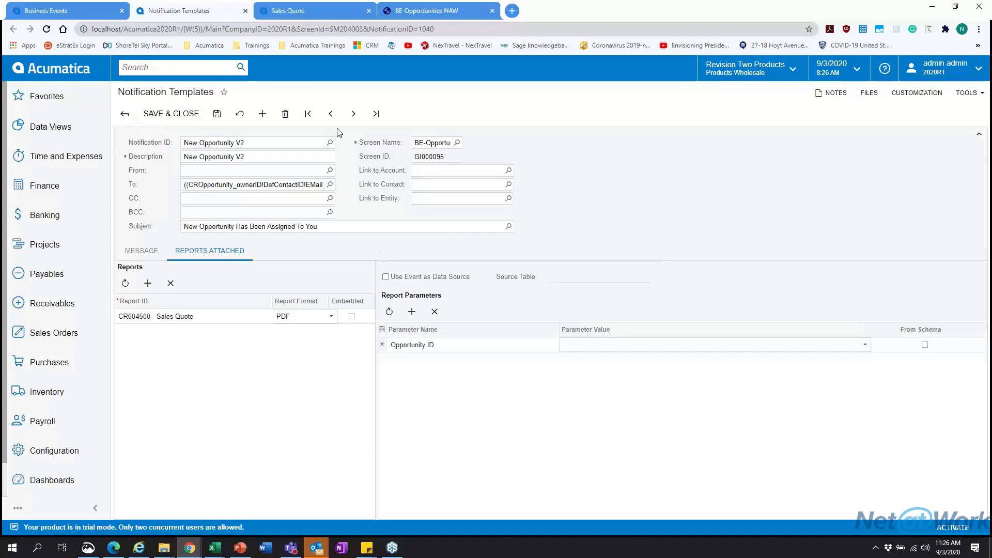
Step: Review the BE-Opportunities NAW inquiry and the notification template, and examine the New Opportunity V2 business event's subscribers
left_click(419, 21)
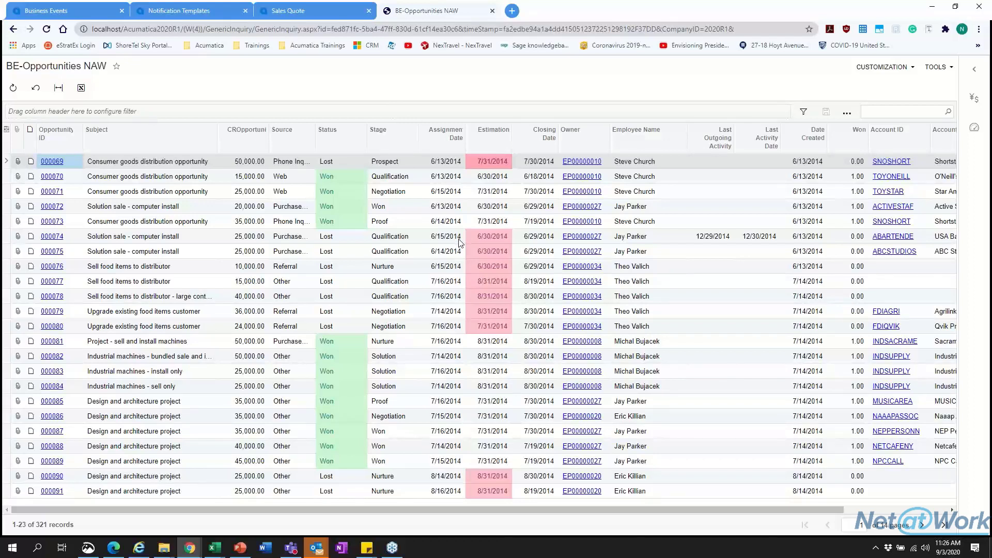
left_click(216, 16)
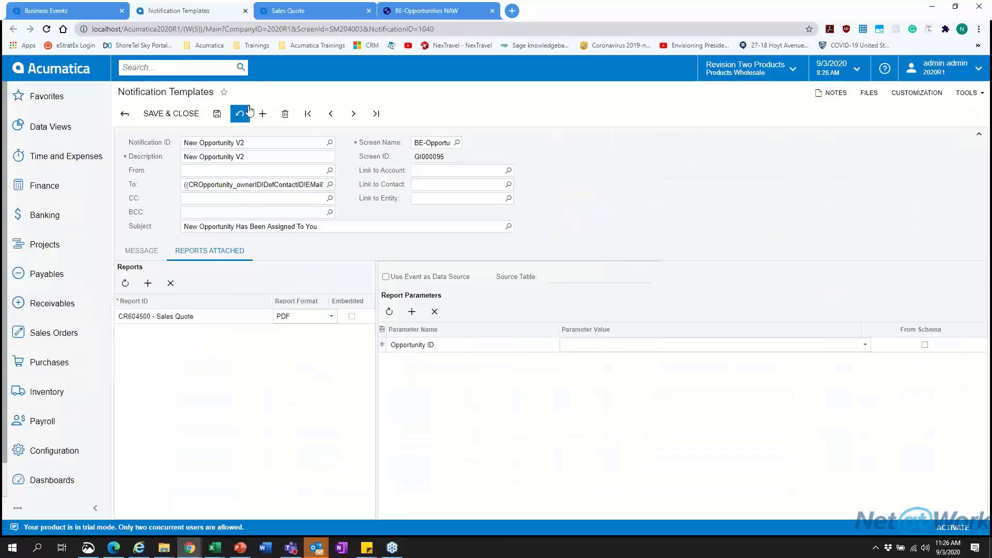
left_click(89, 14)
left_click(565, 336)
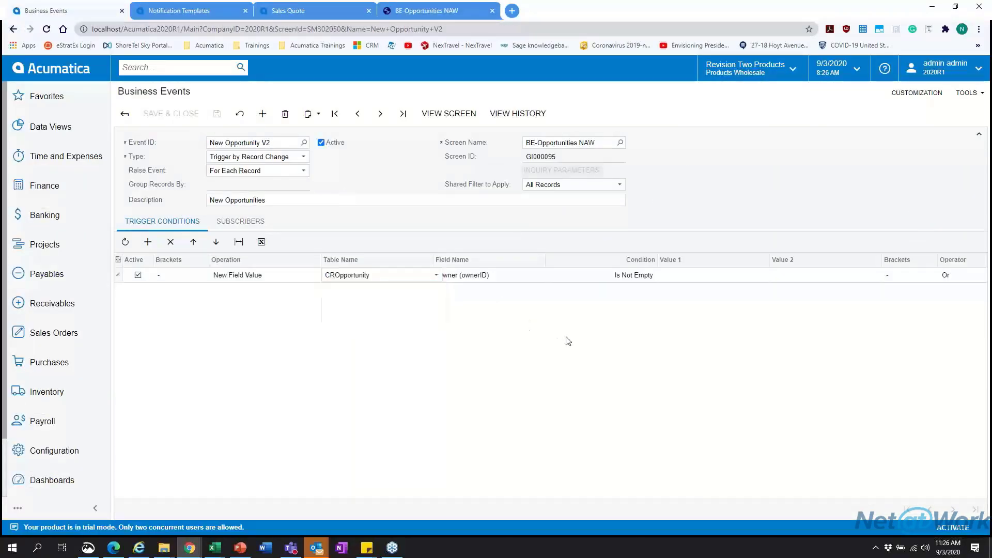
left_click(257, 222)
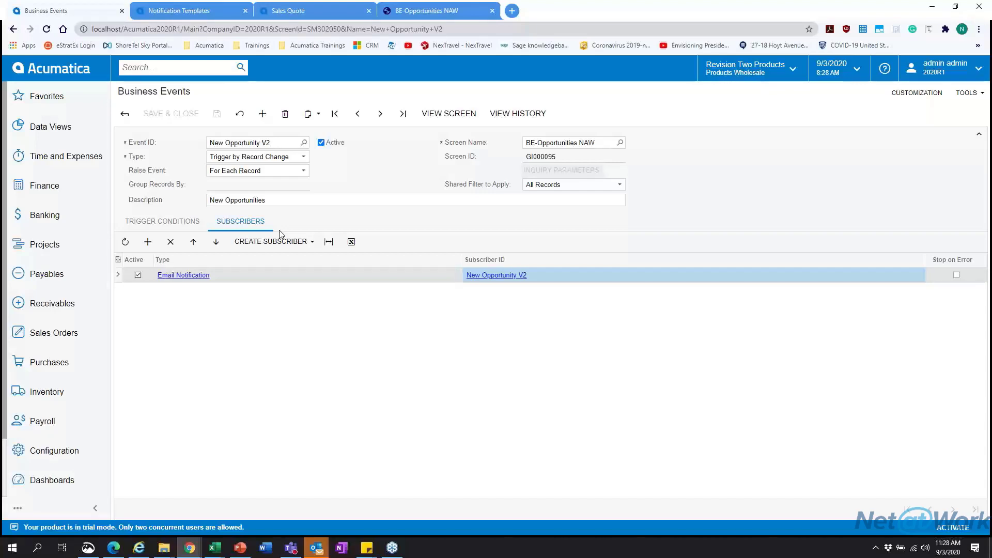
left_click_drag(620, 0, 602, 18)
left_click(602, 17)
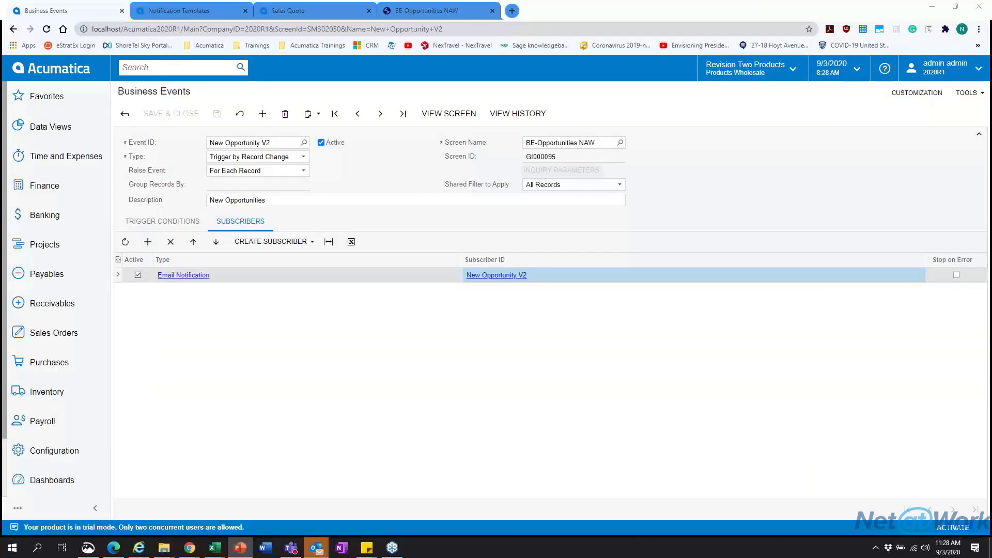
left_click_drag(592, 0, 593, 81)
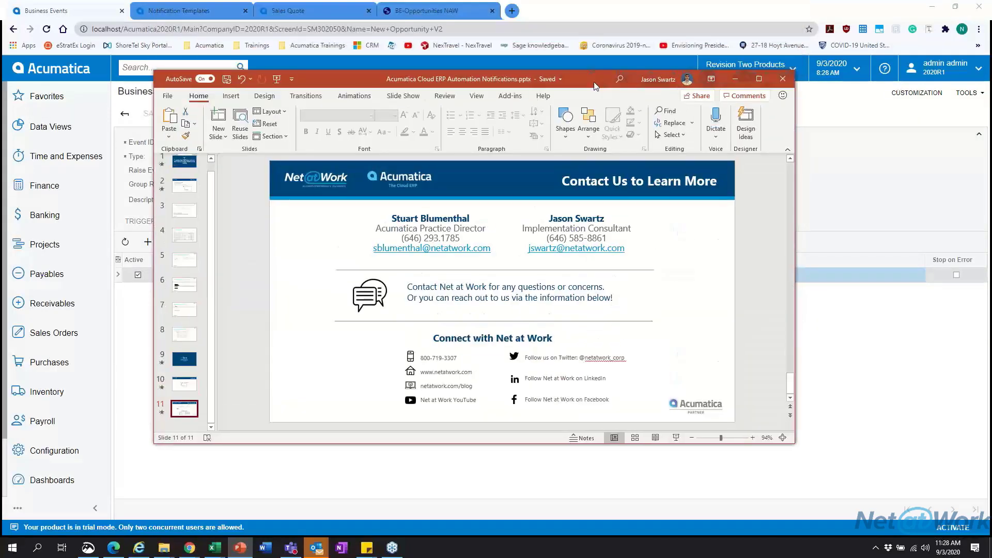
double_click(594, 82)
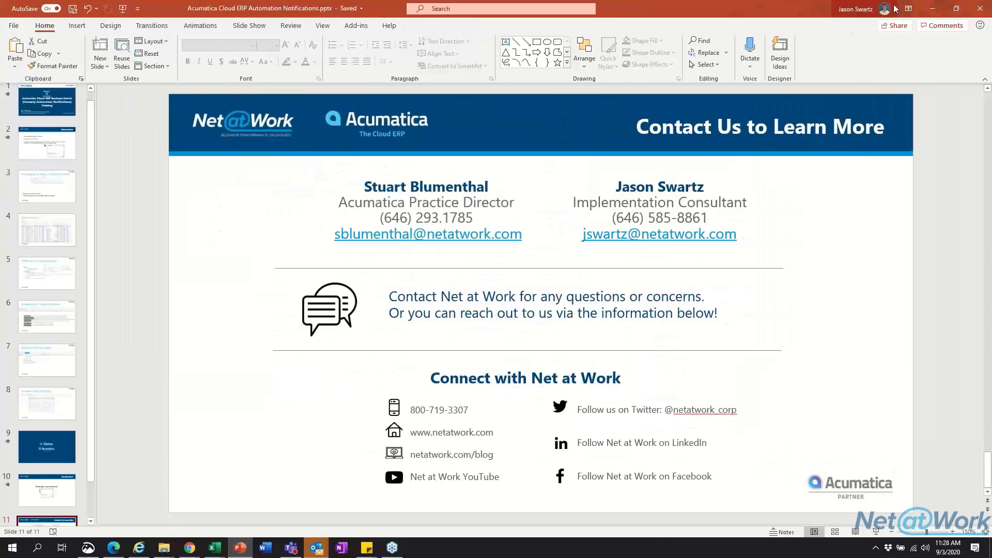
left_click_drag(782, 10, 782, 0)
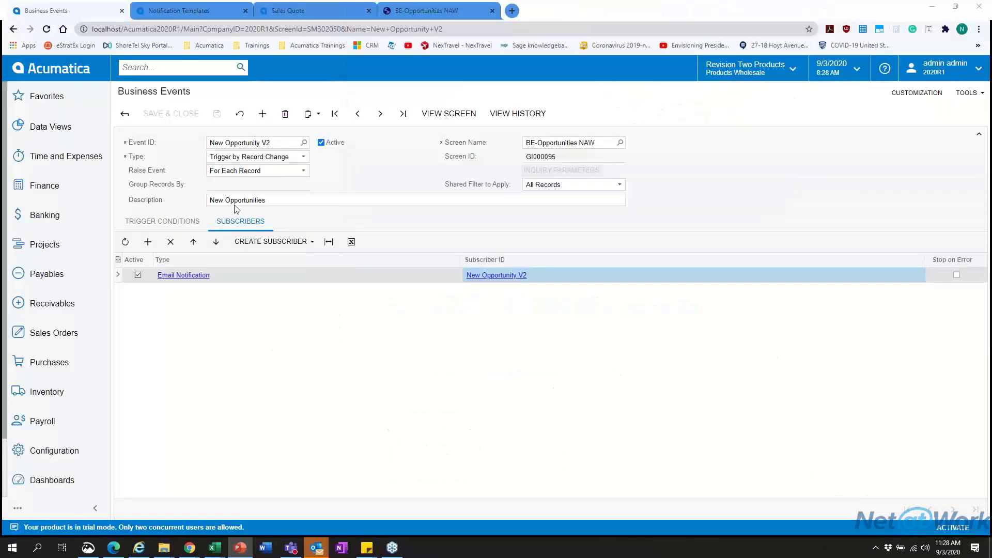
Step: Examine the Raise Event options of the New Opportunity V2 business event, keeping its current setting
left_click(302, 158)
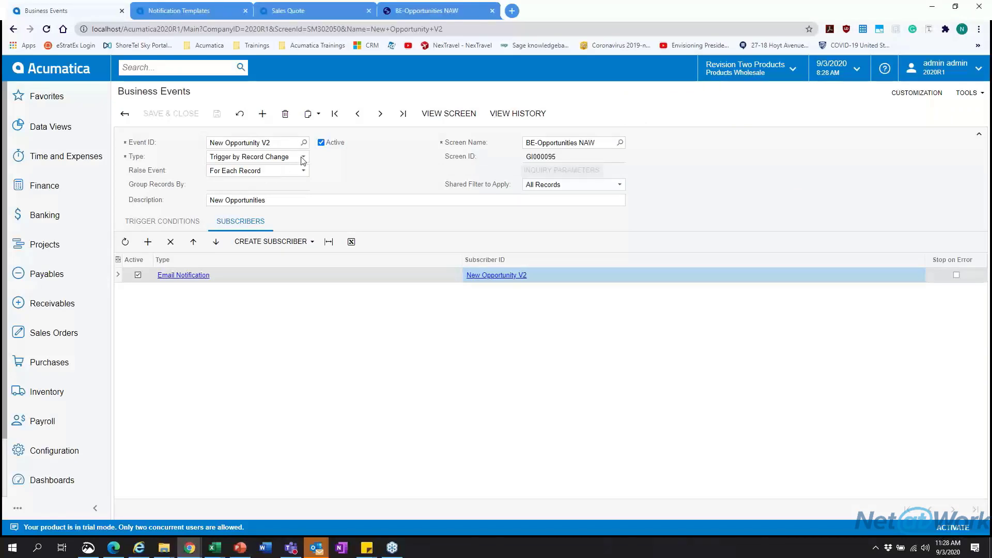
left_click(303, 171)
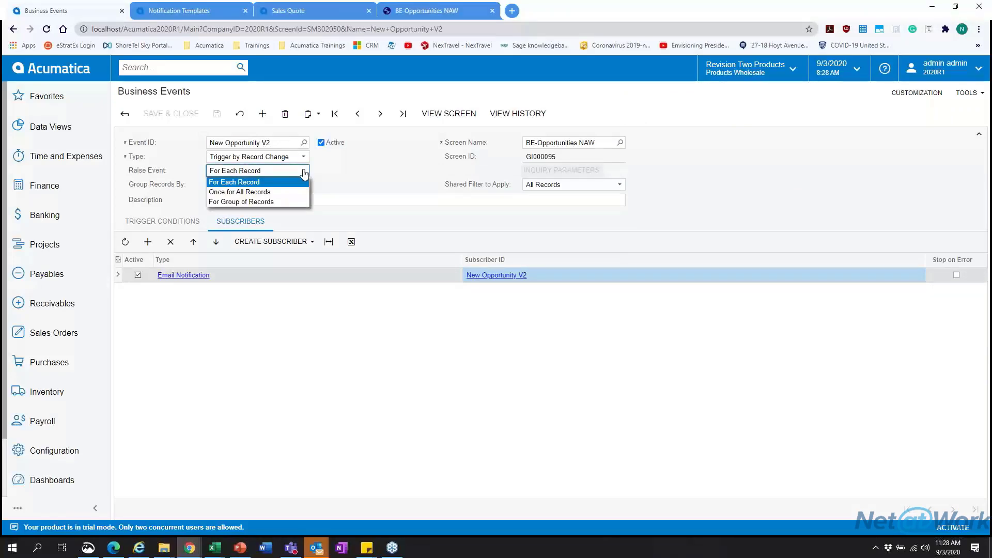
left_click(303, 172)
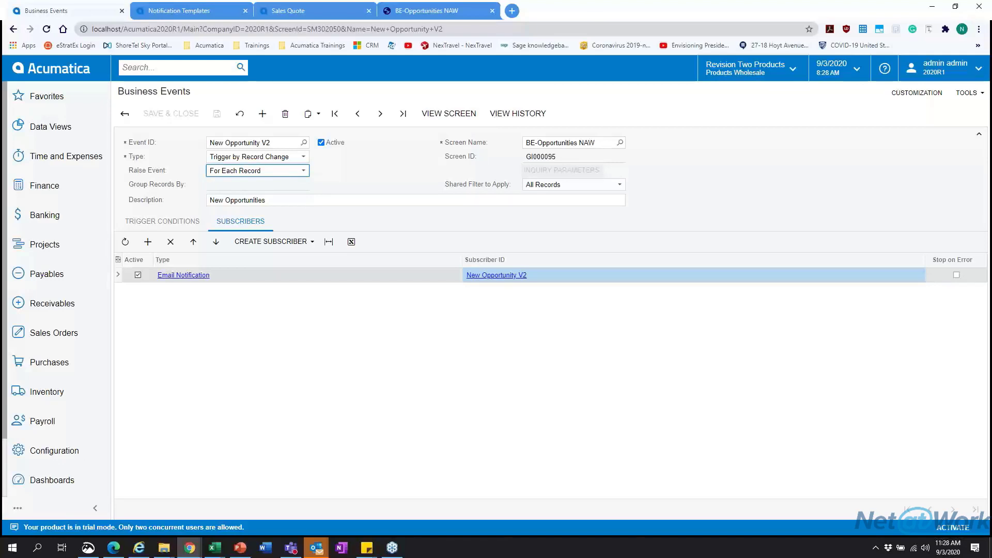
Step: Set the business event's type to Trigger by Schedule and open its list of schedules
left_click(305, 158)
left_click(296, 178)
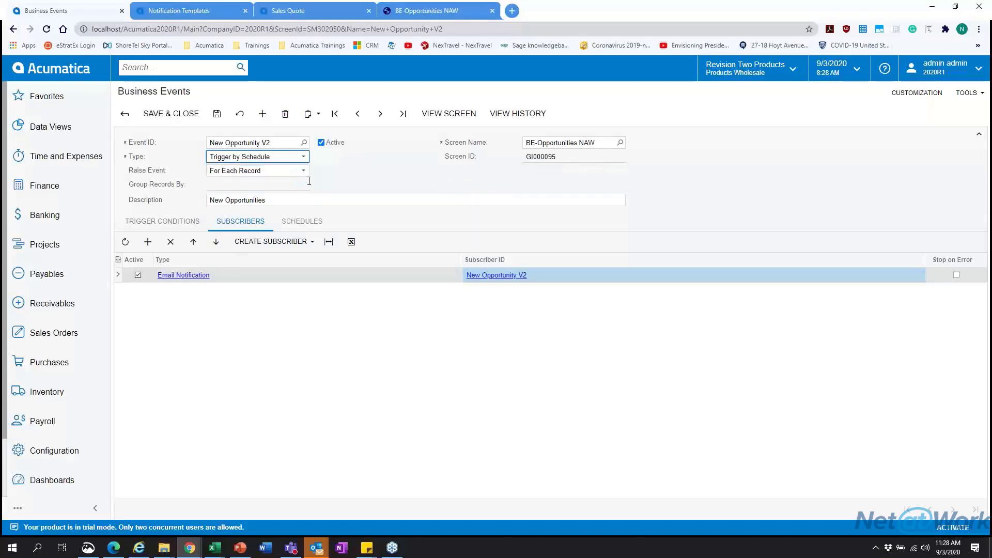
left_click(312, 224)
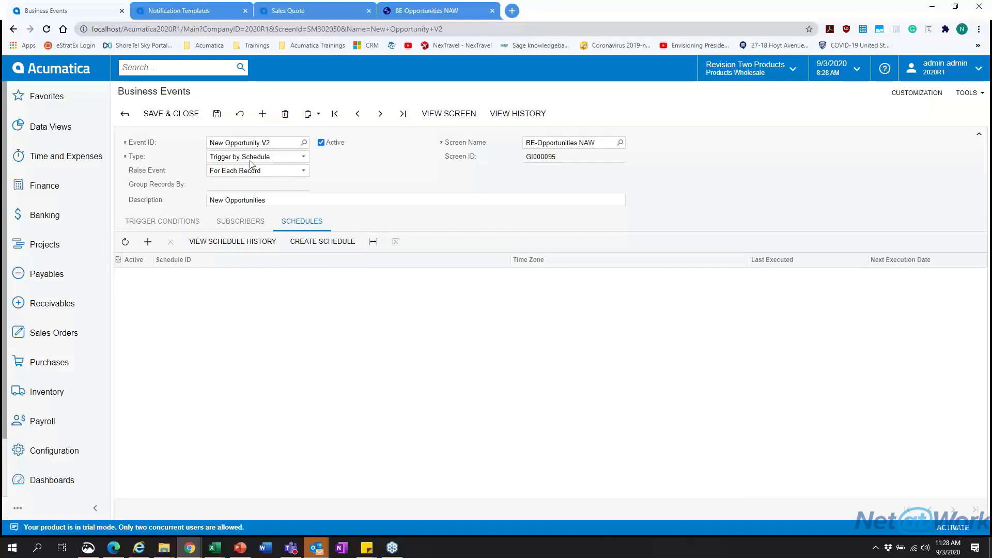
left_click(279, 157)
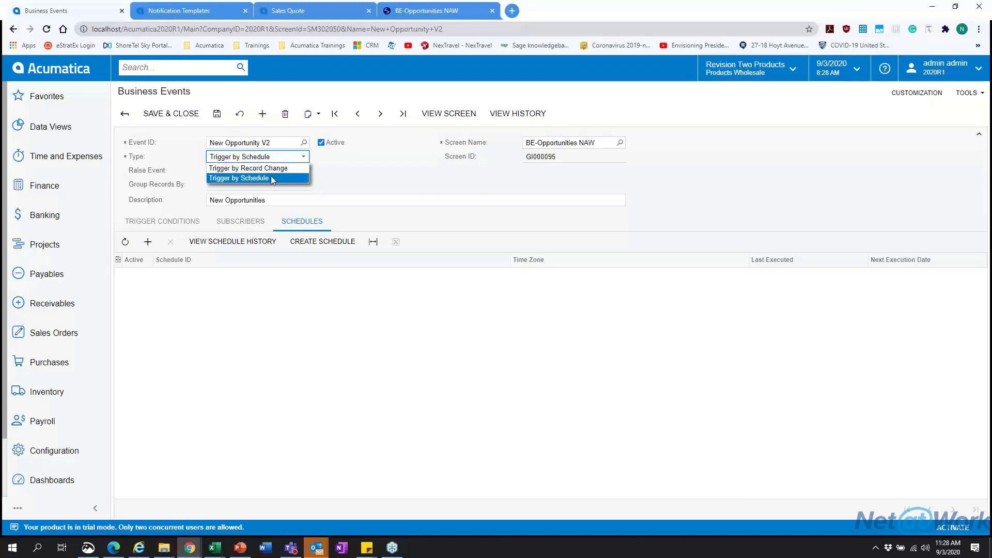
left_click(271, 178)
Step: Start a new automation schedule for the business event and enable No Execution Limit
left_click(333, 241)
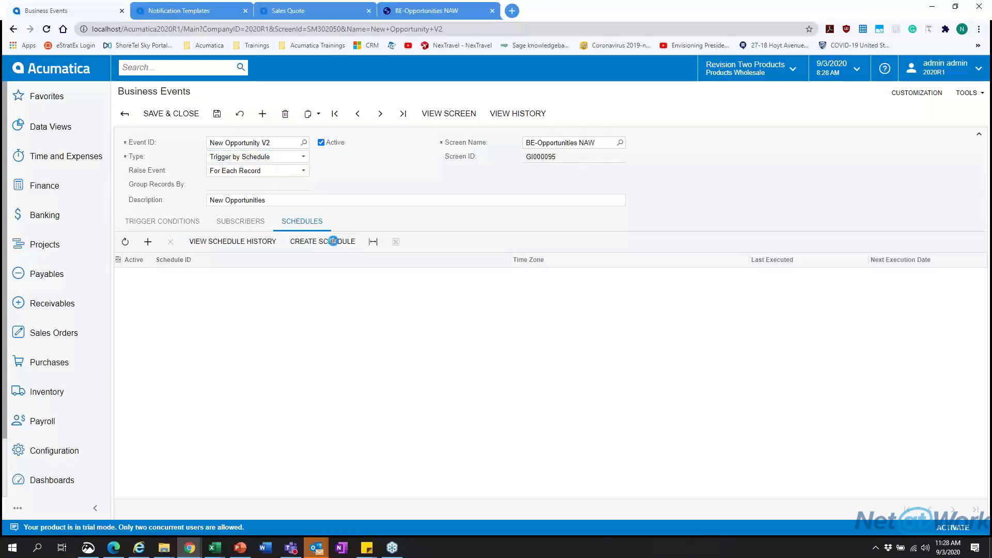
left_click_drag(274, 36, 406, 83)
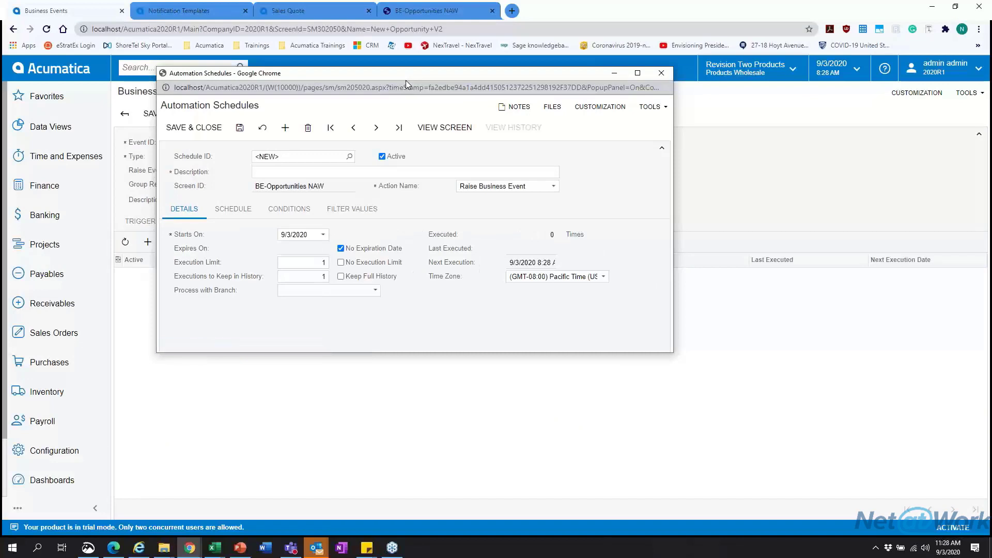
left_click(341, 263)
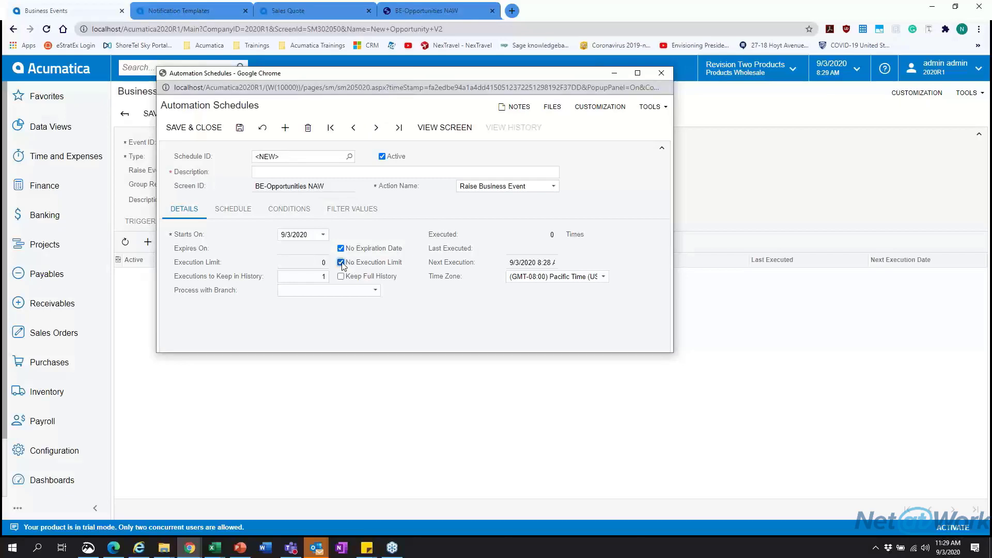
Step: Examine the new automation schedule's timing, conditions and filter values, and the available Action Name options
left_click(233, 210)
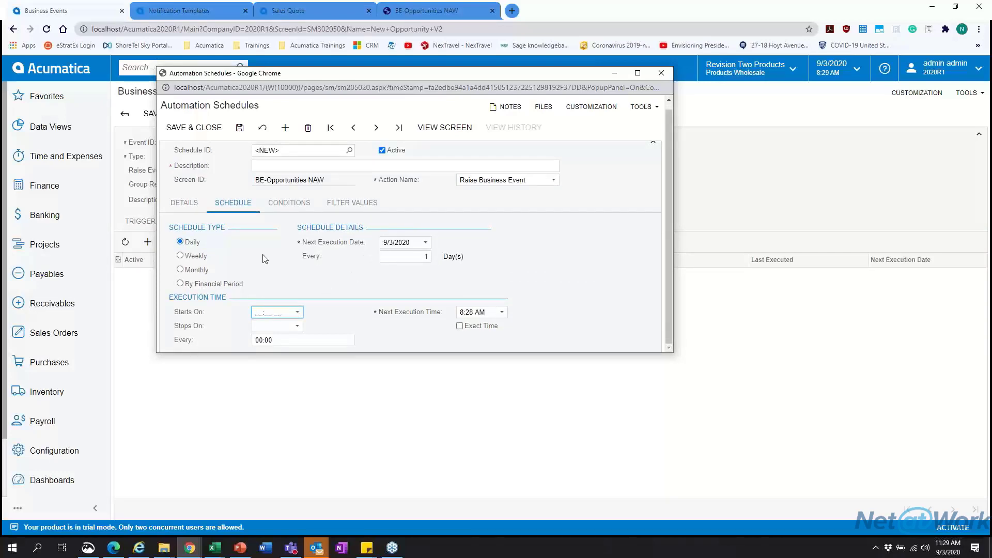
left_click(289, 203)
left_click(343, 211)
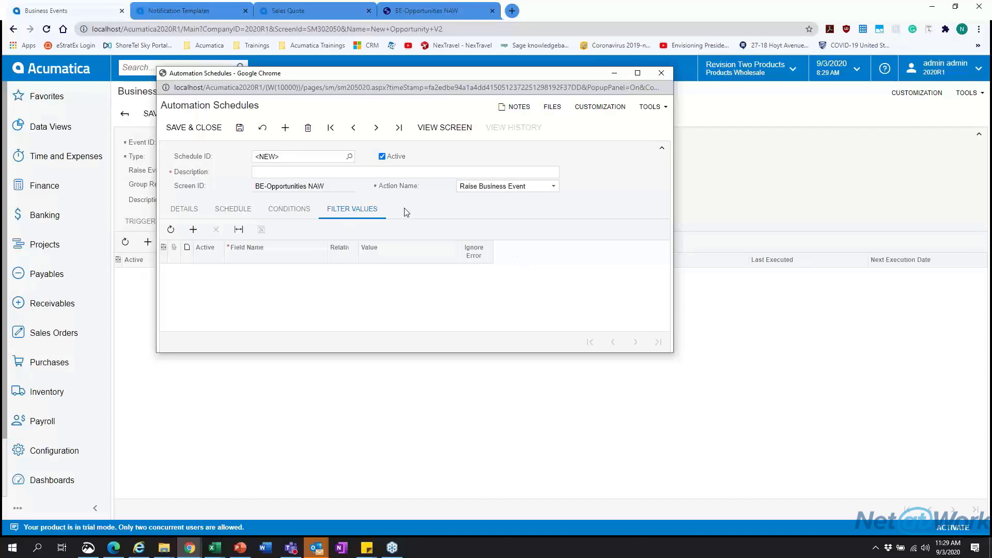
left_click(492, 188)
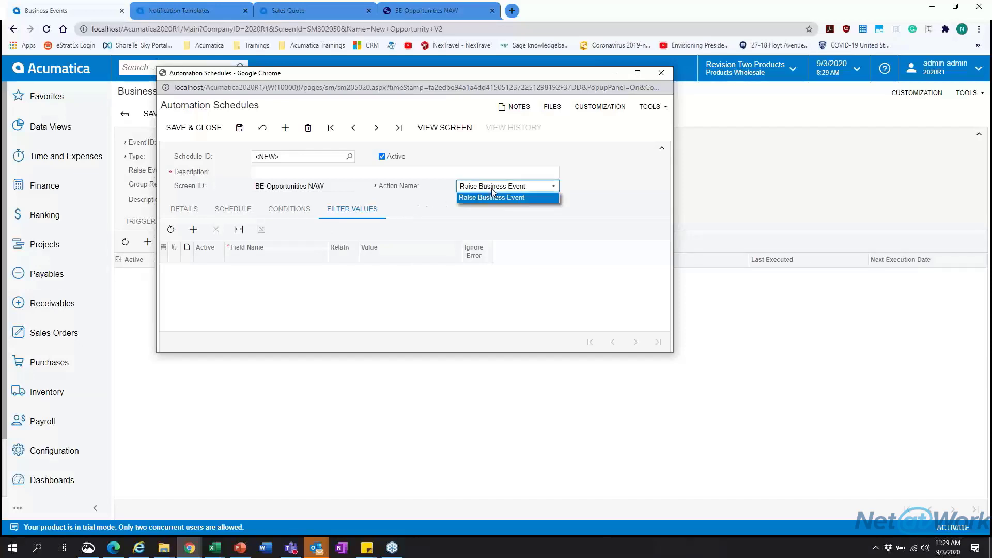
left_click(492, 190)
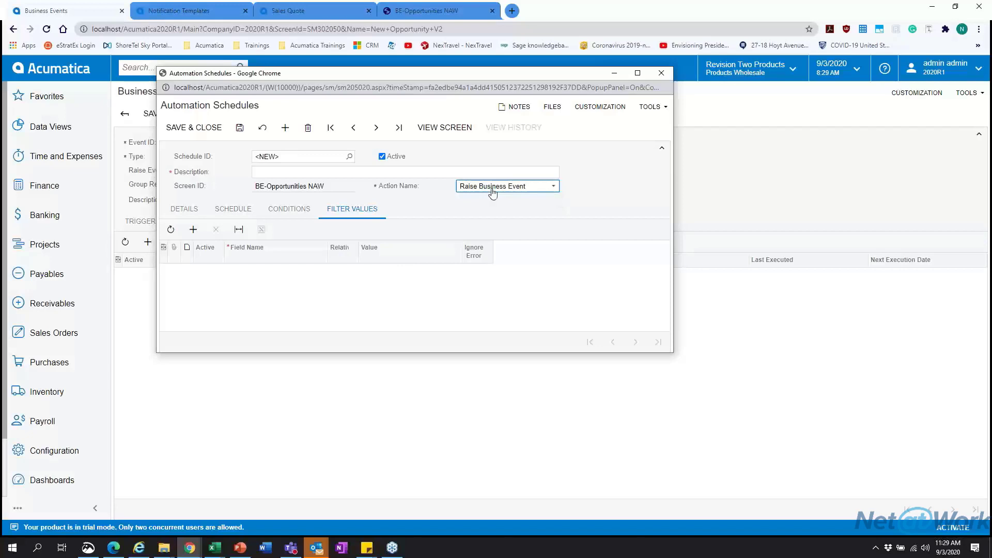
left_click_drag(440, 73, 473, 141)
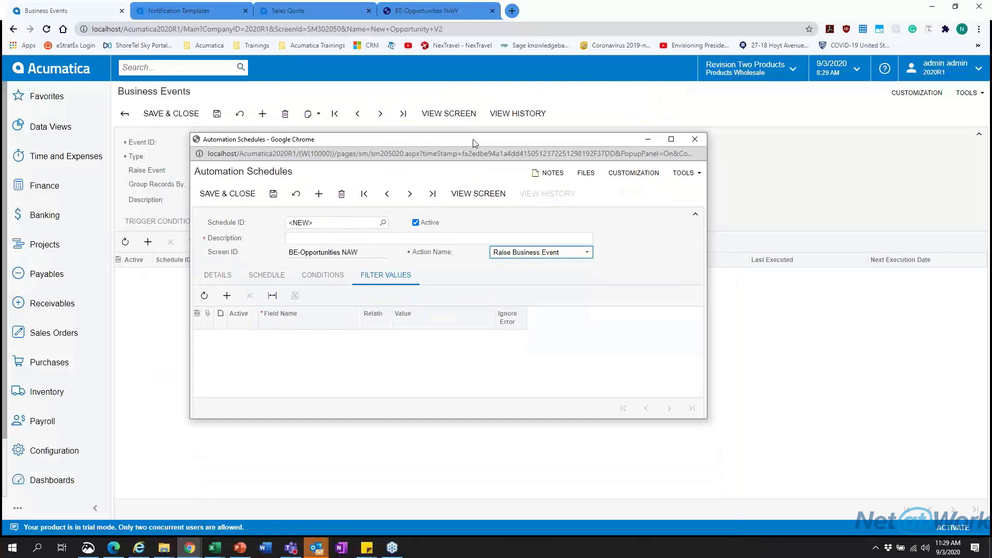